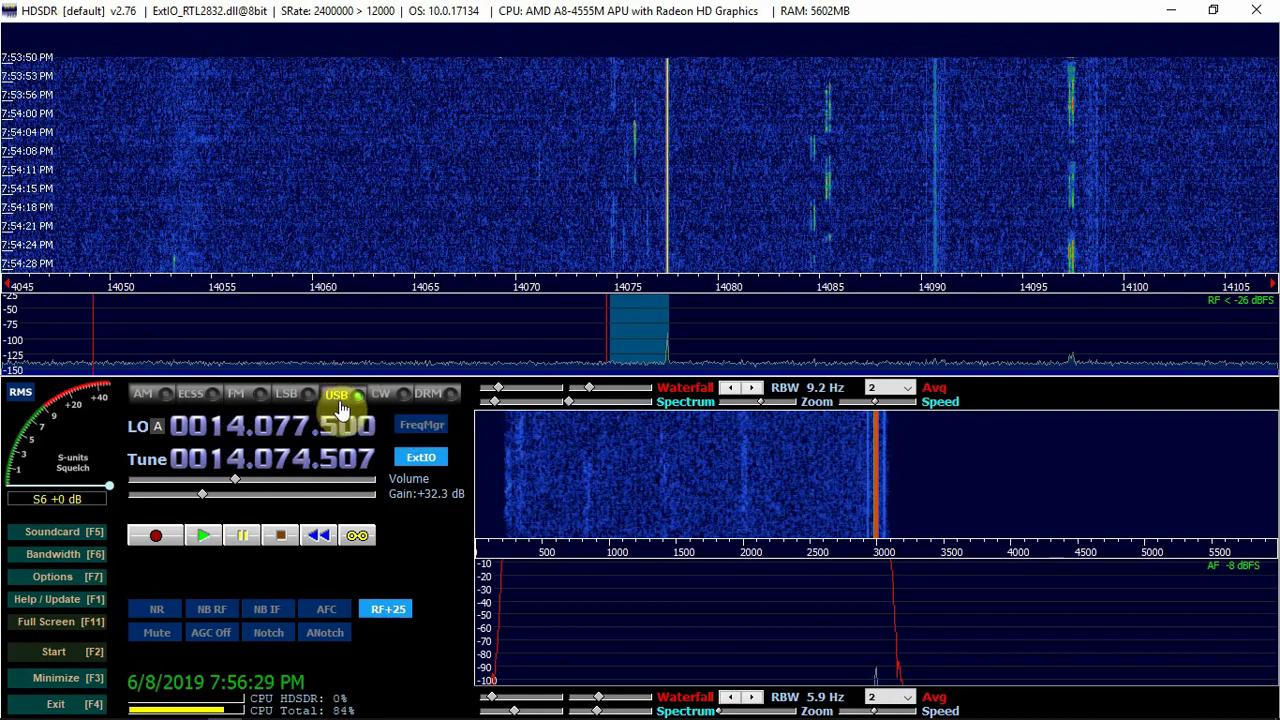
pyautogui.click(418, 462)
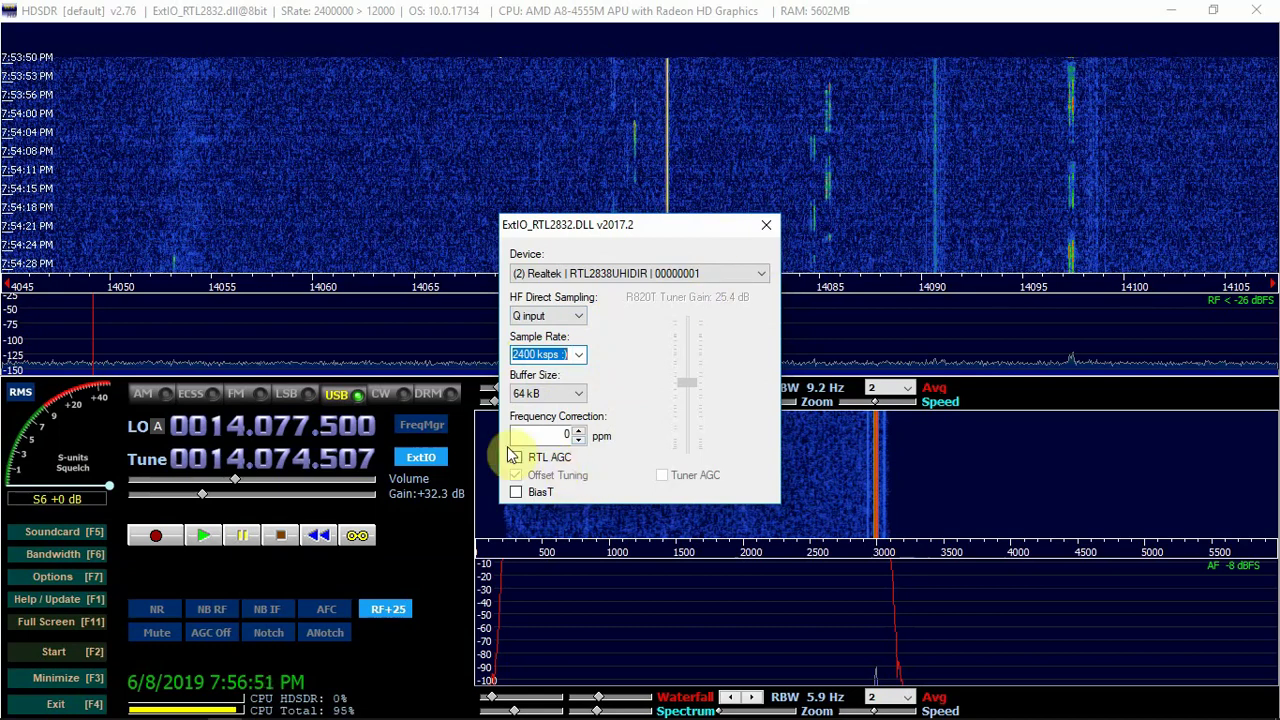
pyautogui.click(766, 228)
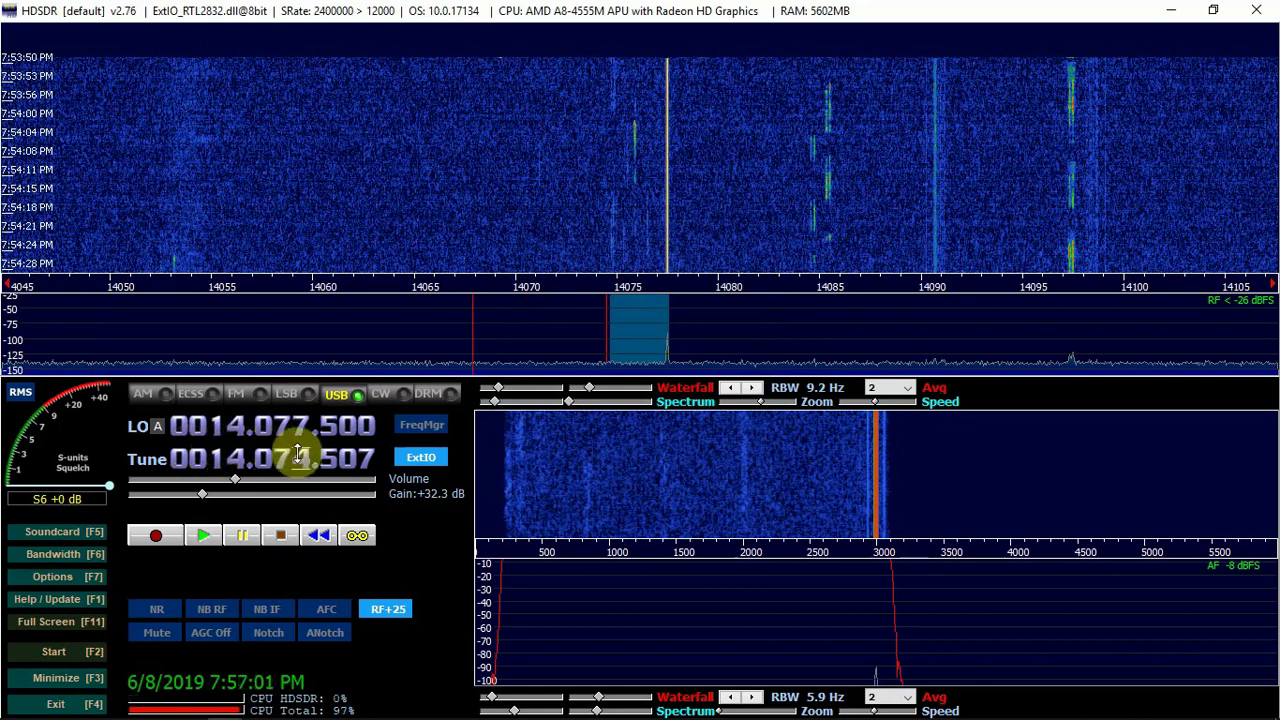
# Set HDSDR's Tune frequency to 0014.074.507 and bring forward Chrome with the VB-CABLE page
pyautogui.scroll(3, 298, 455)
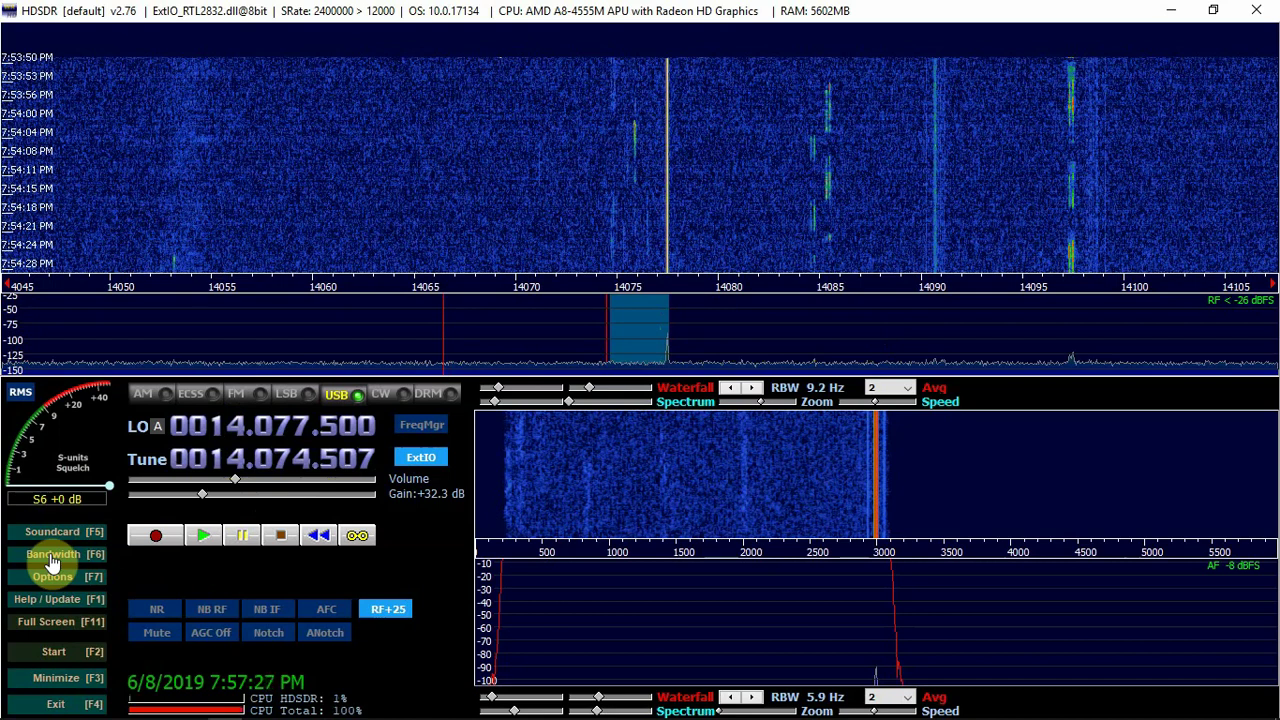
pyautogui.moveTo(250, 718)
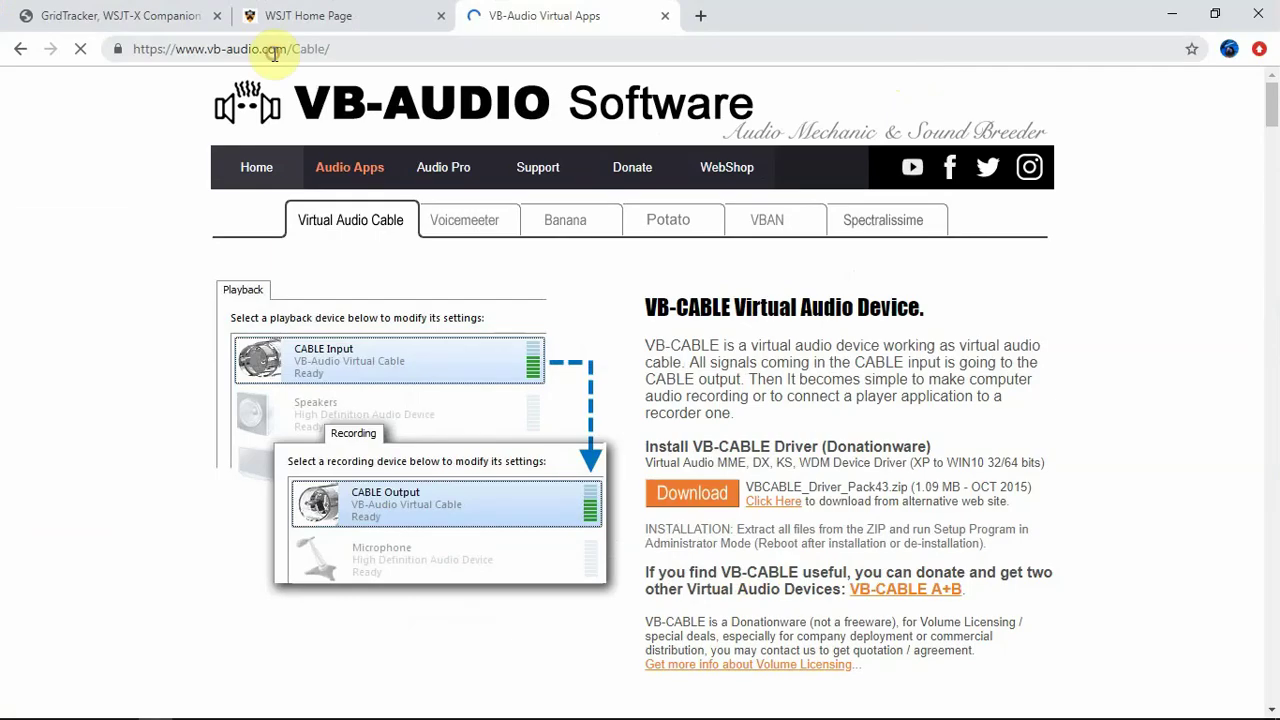
# Switch Chrome from the VB-CABLE download page to the WSJT-X home page on the Princeton site
pyautogui.click(252, 49)
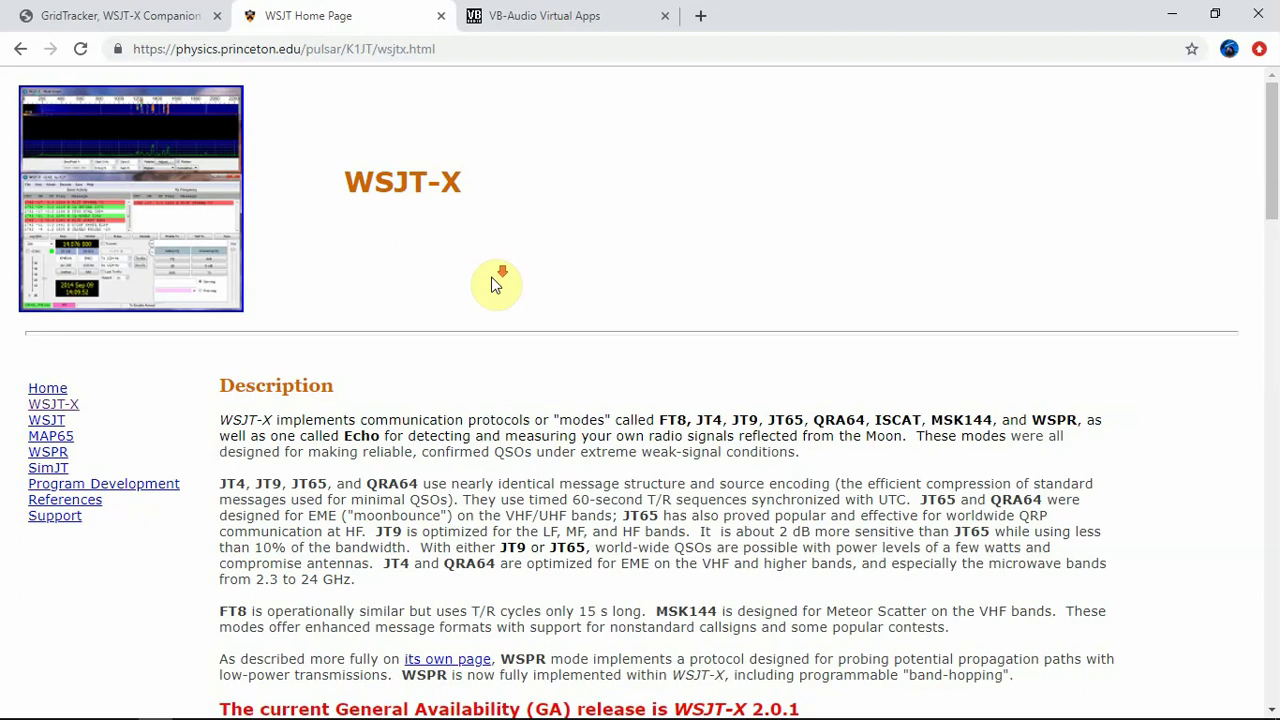
# Scroll down to the WSJT-X 2.0 installation packages listing wsjtx-2.0.1-win32.exe
pyautogui.scroll(-3, 493, 285)
pyautogui.scroll(-10, 493, 285)
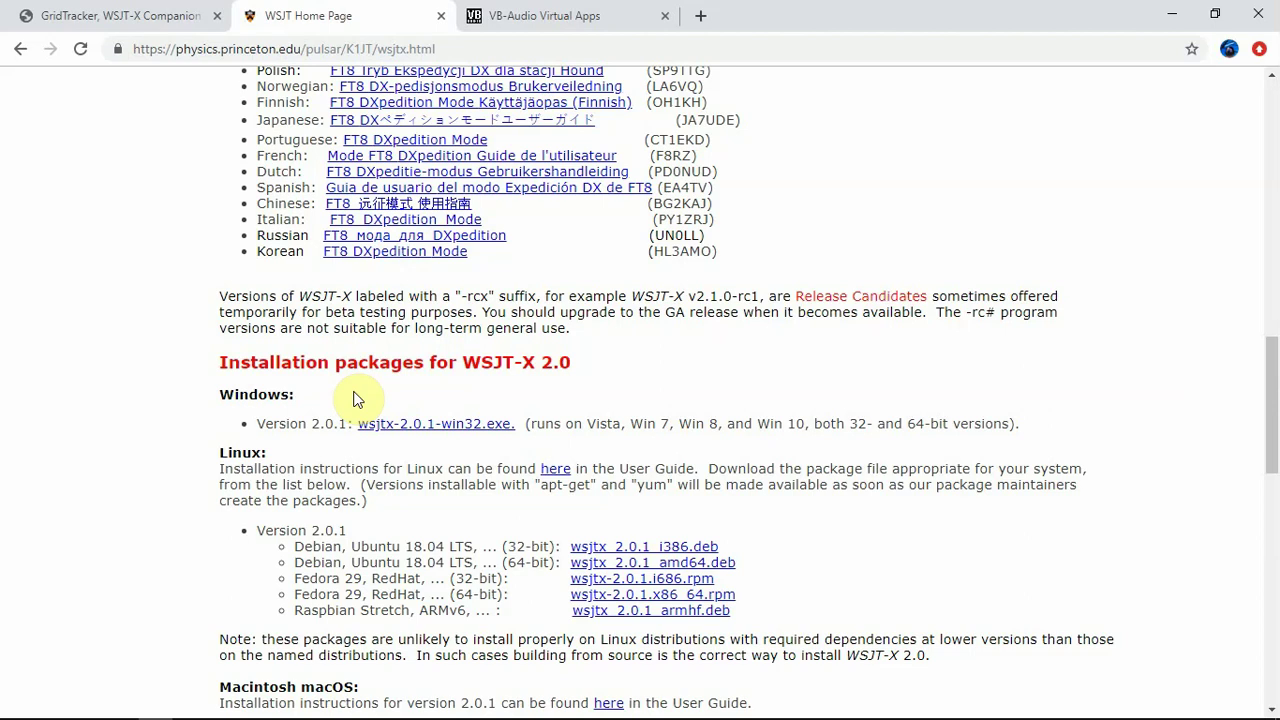
# Open GridTracker's Downloads page with the Windows installer, then minimize Chrome back to HDSDR
pyautogui.click(150, 16)
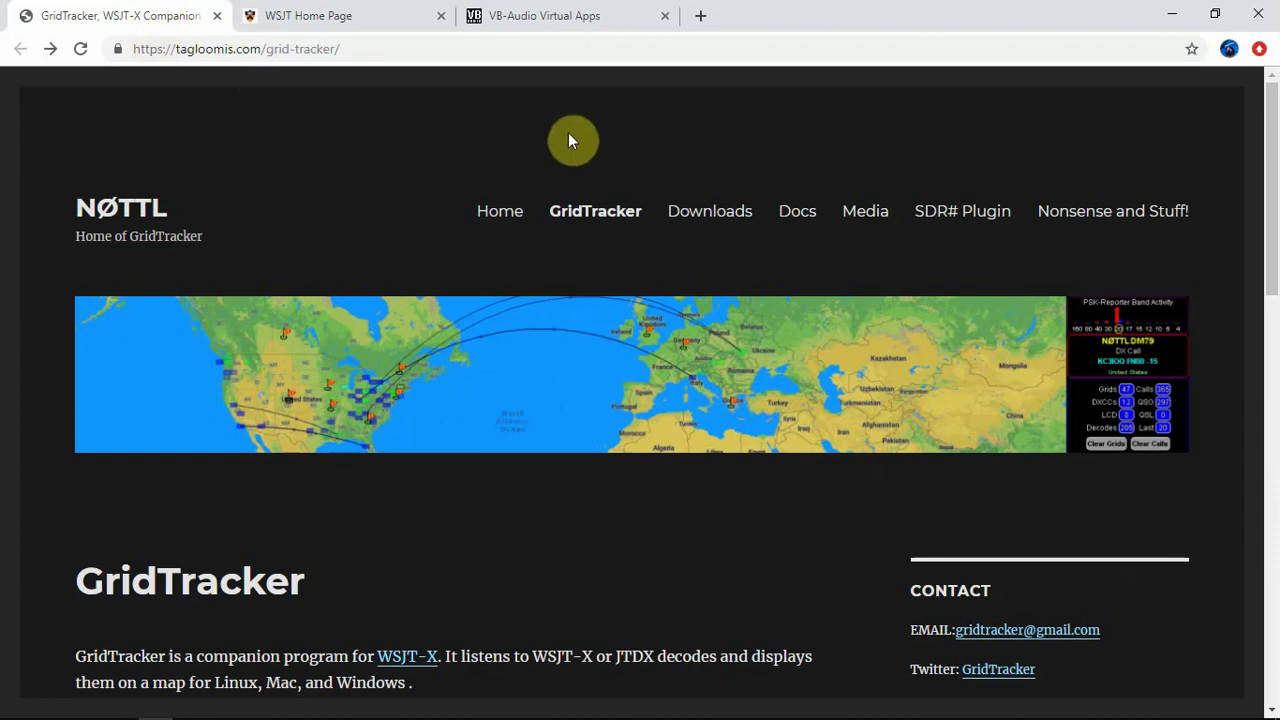
pyautogui.click(694, 212)
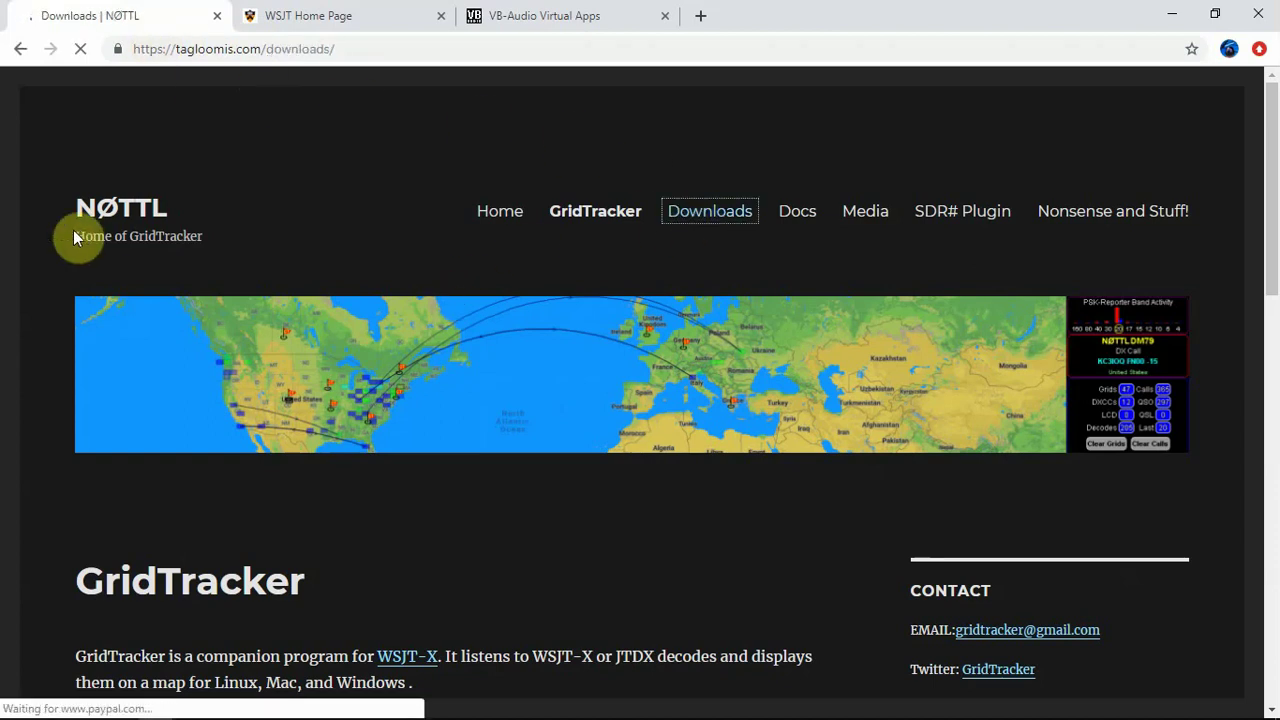
pyautogui.scroll(-6, 33, 342)
pyautogui.scroll(-5, 33, 343)
pyautogui.scroll(9, 33, 343)
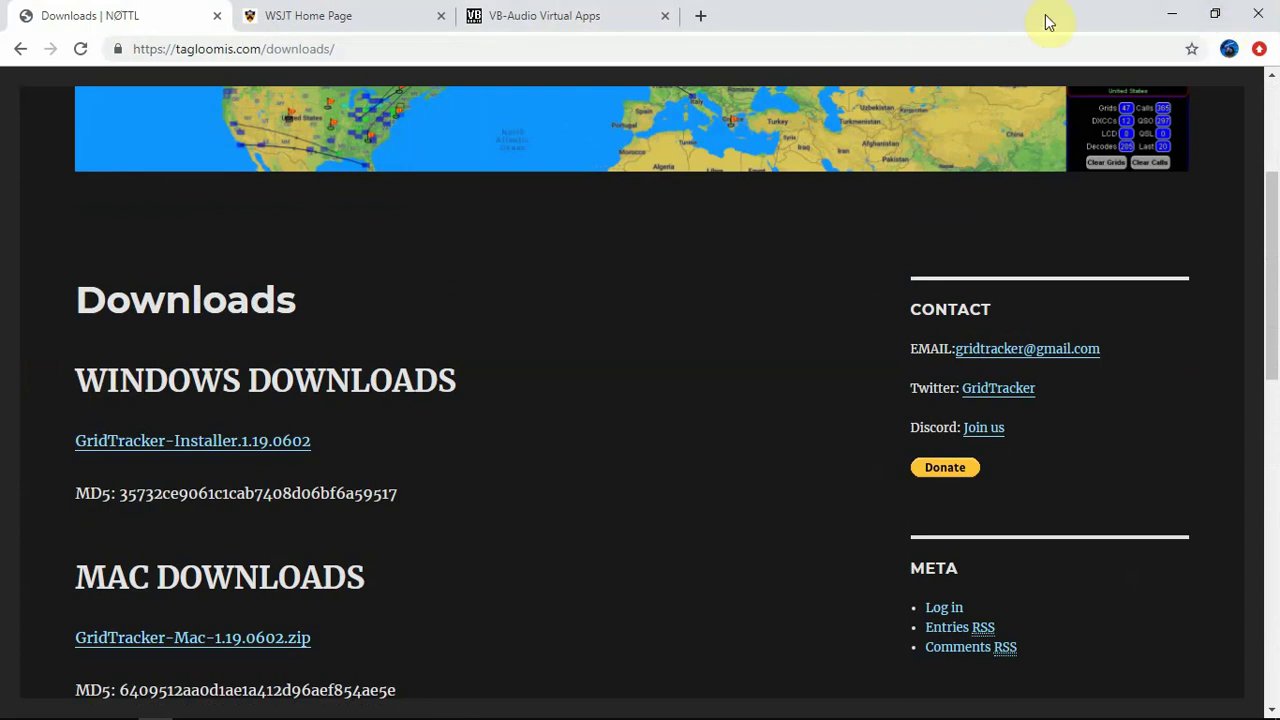
pyautogui.click(1175, 14)
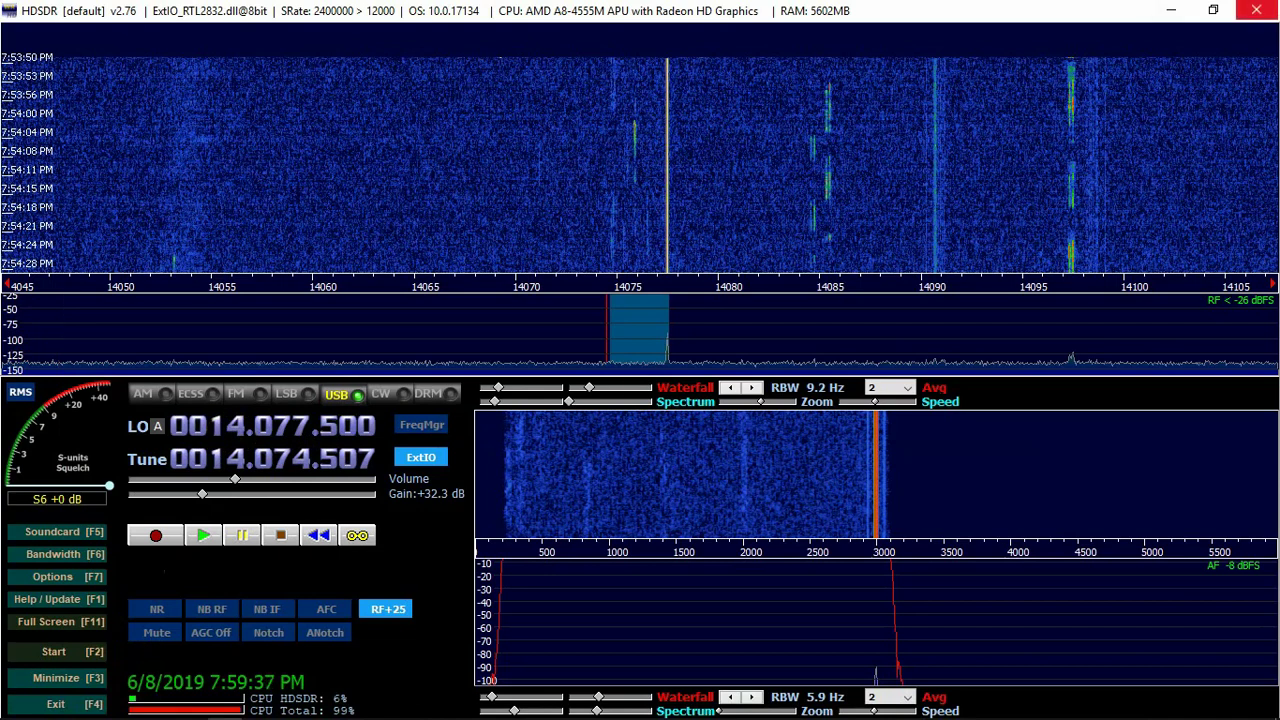
# Set HDSDR's sound card output to '1: CABLE Input (VB-Audio Virtual Cable)'
pyautogui.click(1256, 10)
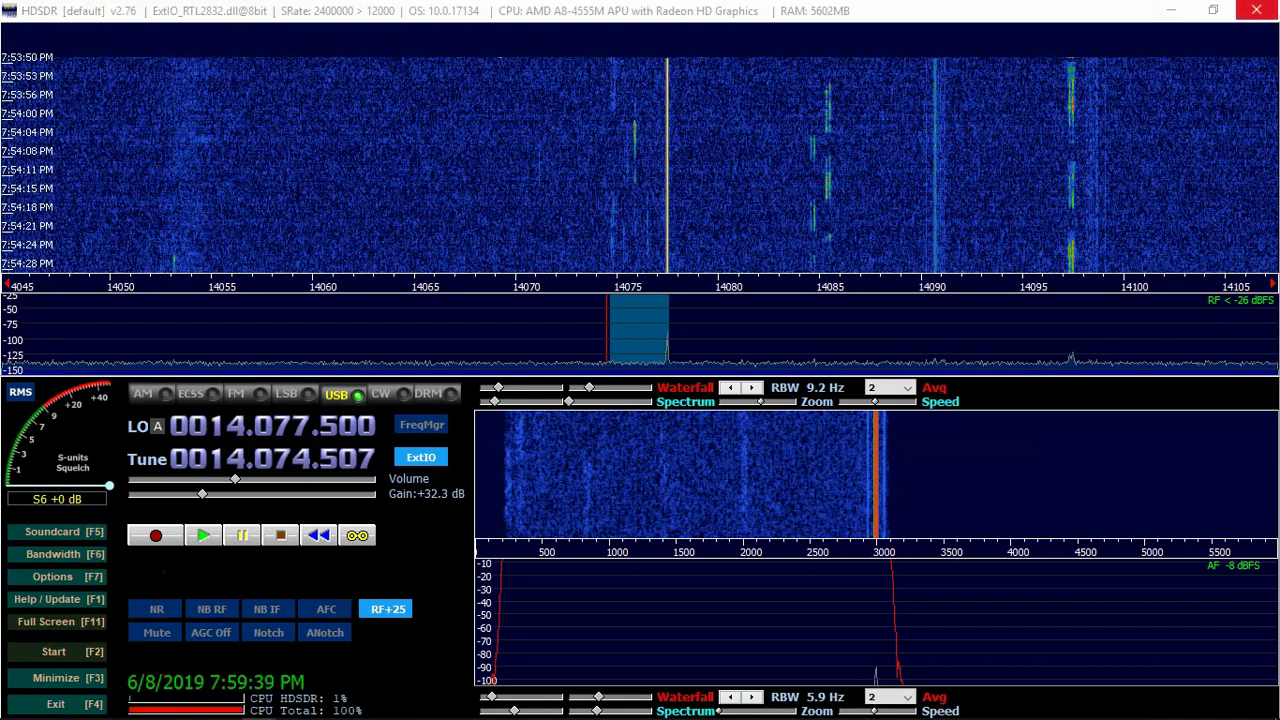
pyautogui.click(94, 540)
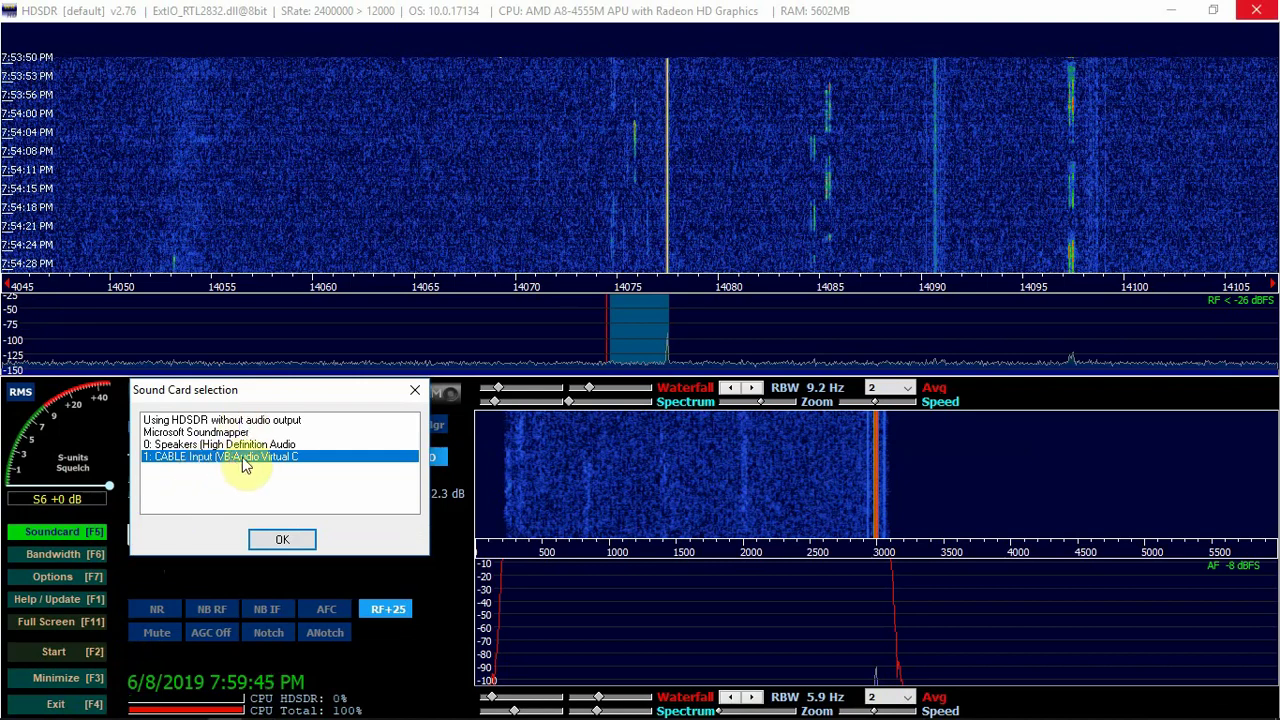
pyautogui.click(267, 543)
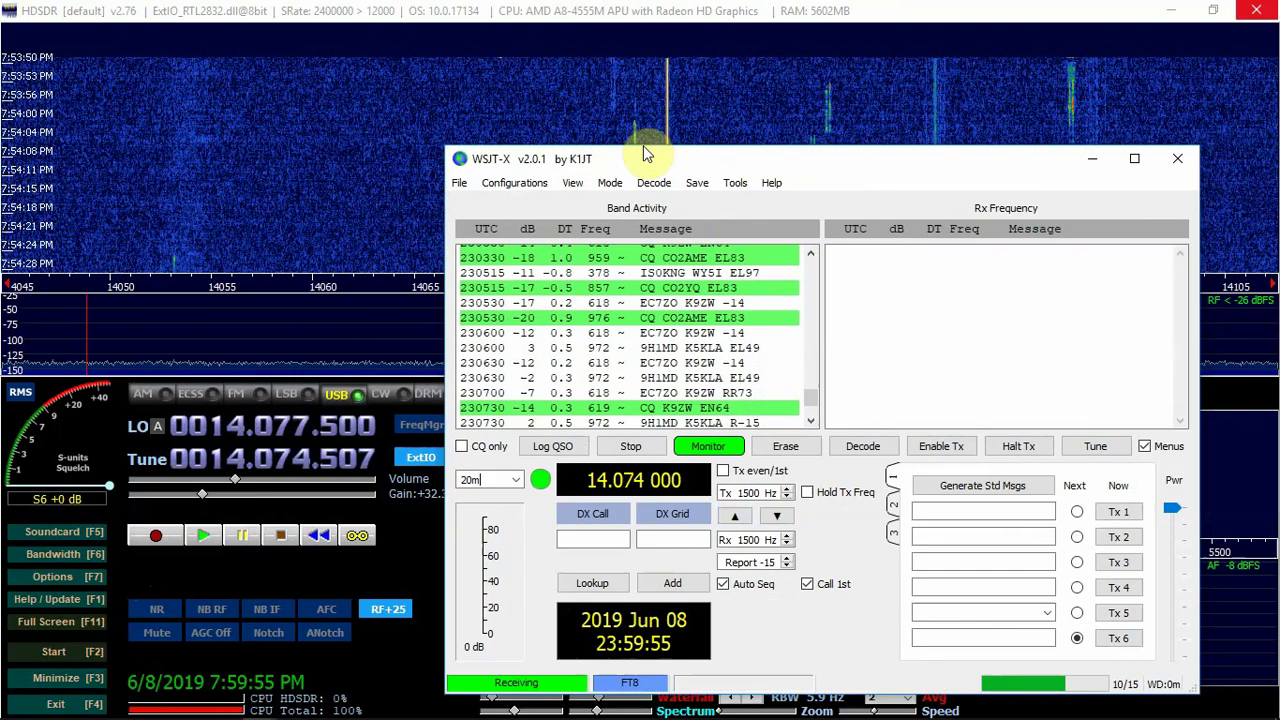
# Maximize WSJT-X and confirm CABLE Output (VB-Audio Virtual Cable) as its audio input in Settings
pyautogui.moveTo(643, 145); pyautogui.dragTo(519, 99)
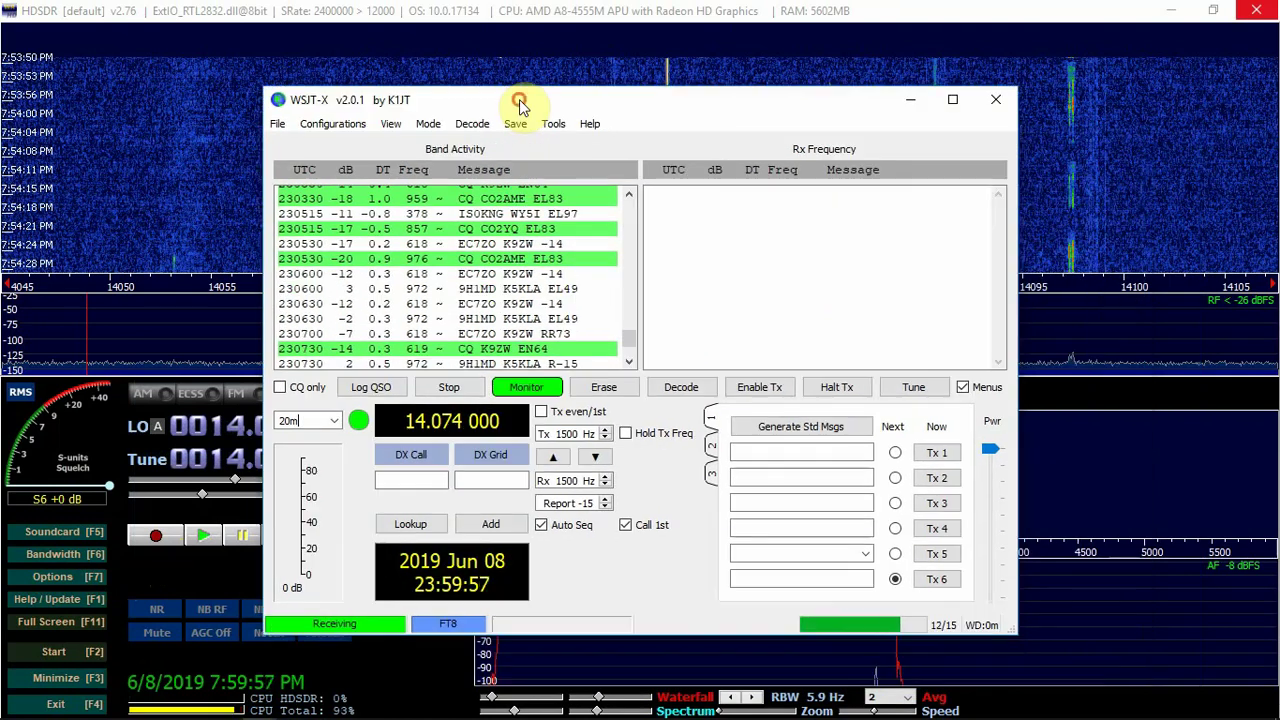
pyautogui.doubleClick(519, 99)
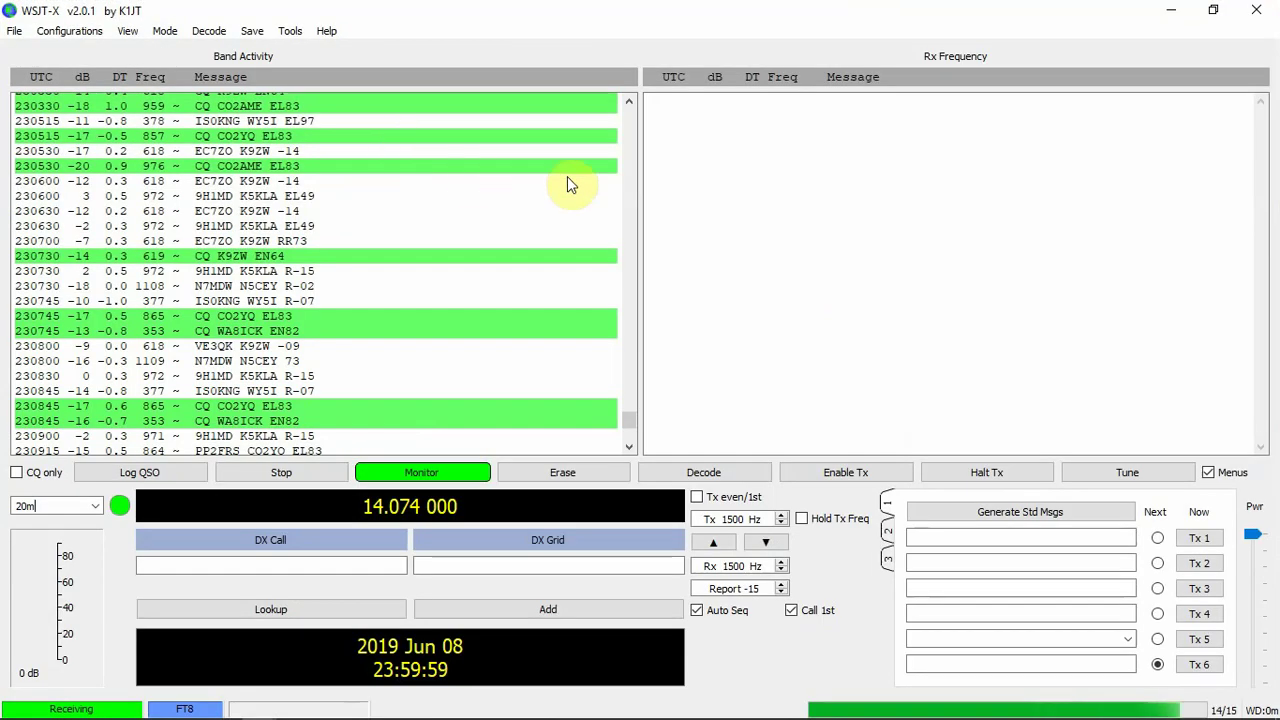
pyautogui.click(14, 31)
pyautogui.click(38, 276)
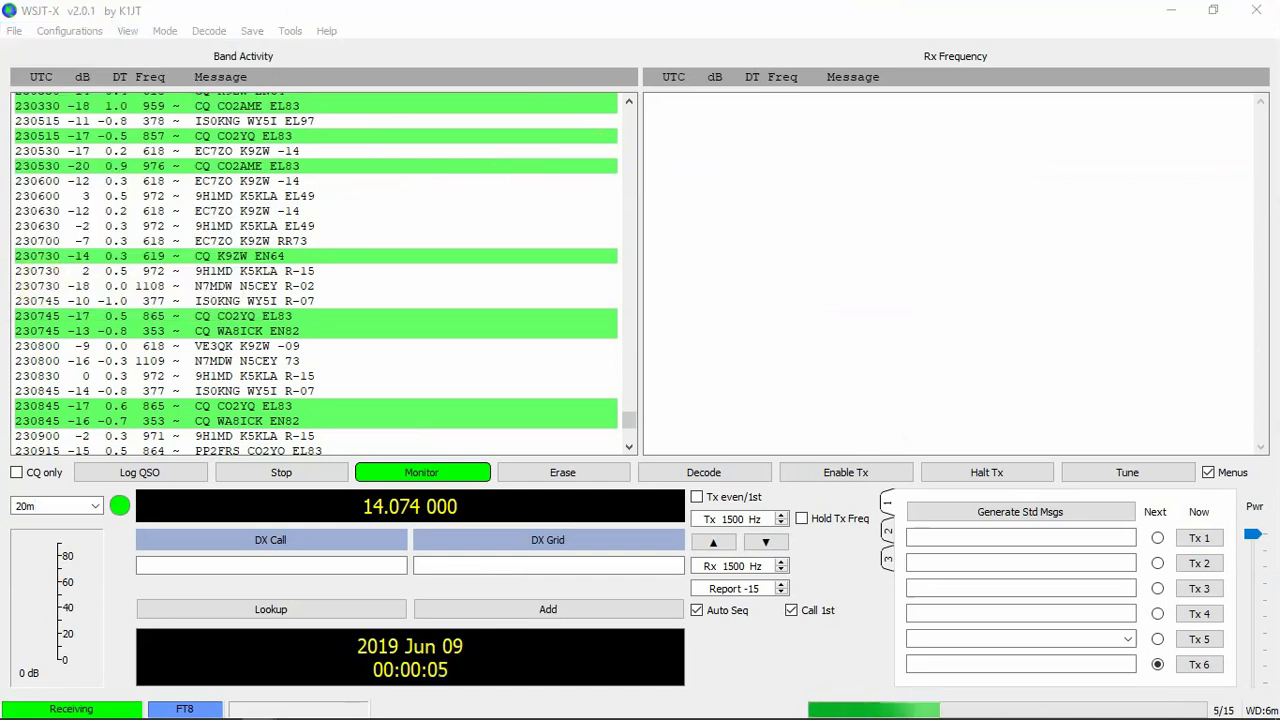
pyautogui.moveTo(814, 21); pyautogui.dragTo(544, 140)
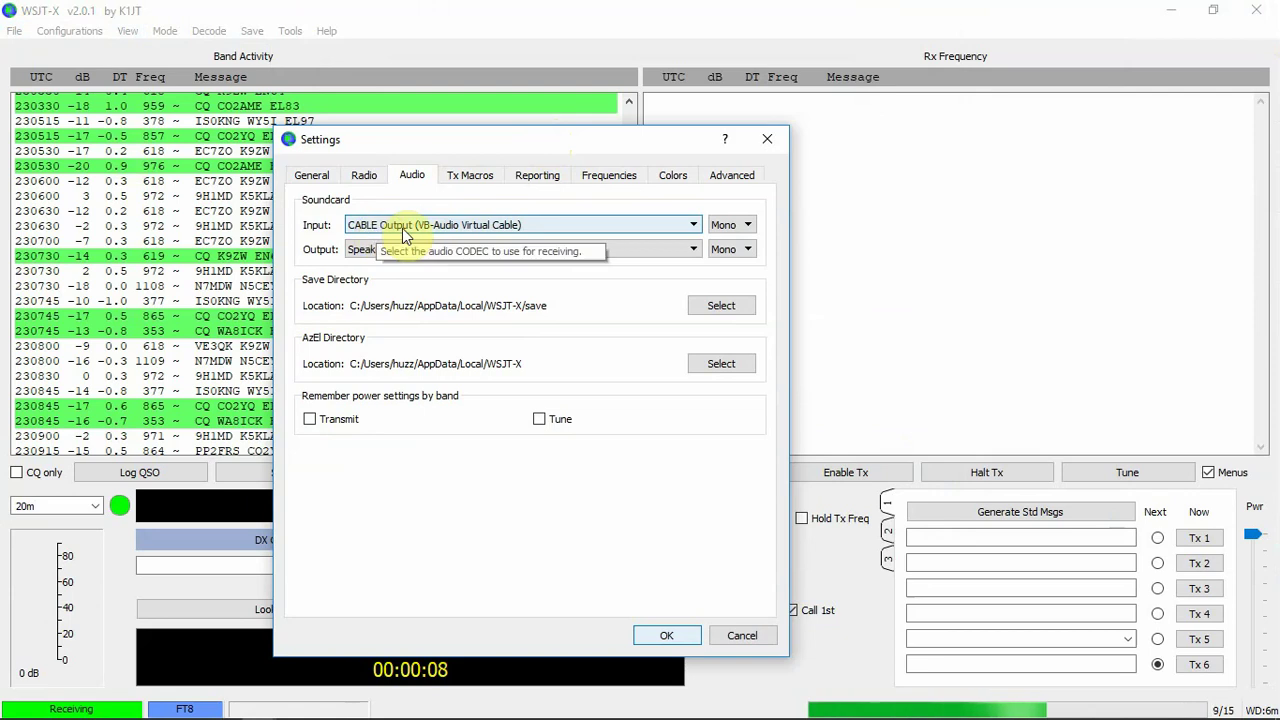
pyautogui.click(403, 229)
pyautogui.click(386, 235)
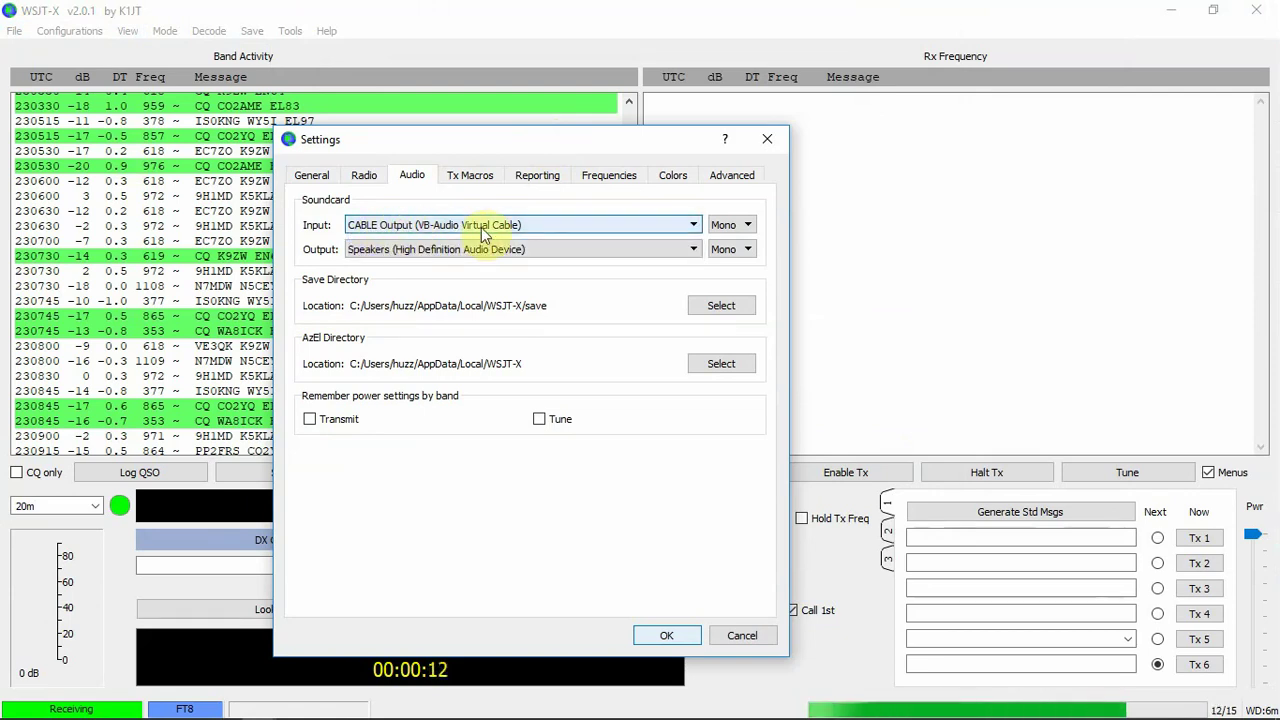
pyautogui.click(697, 637)
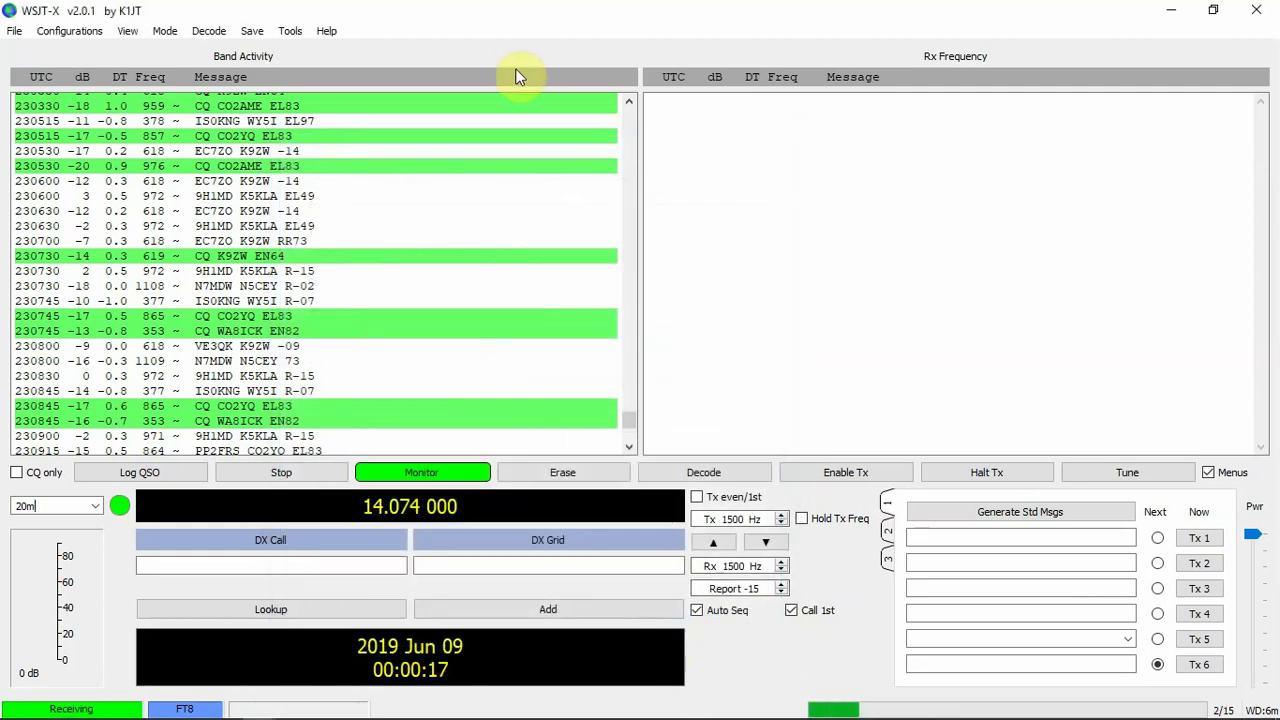
# Minimize WSJT-X, drag the Wide Graph off-screen to the right, and bring GridTracker forward
pyautogui.moveTo(569, 17); pyautogui.dragTo(586, 96)
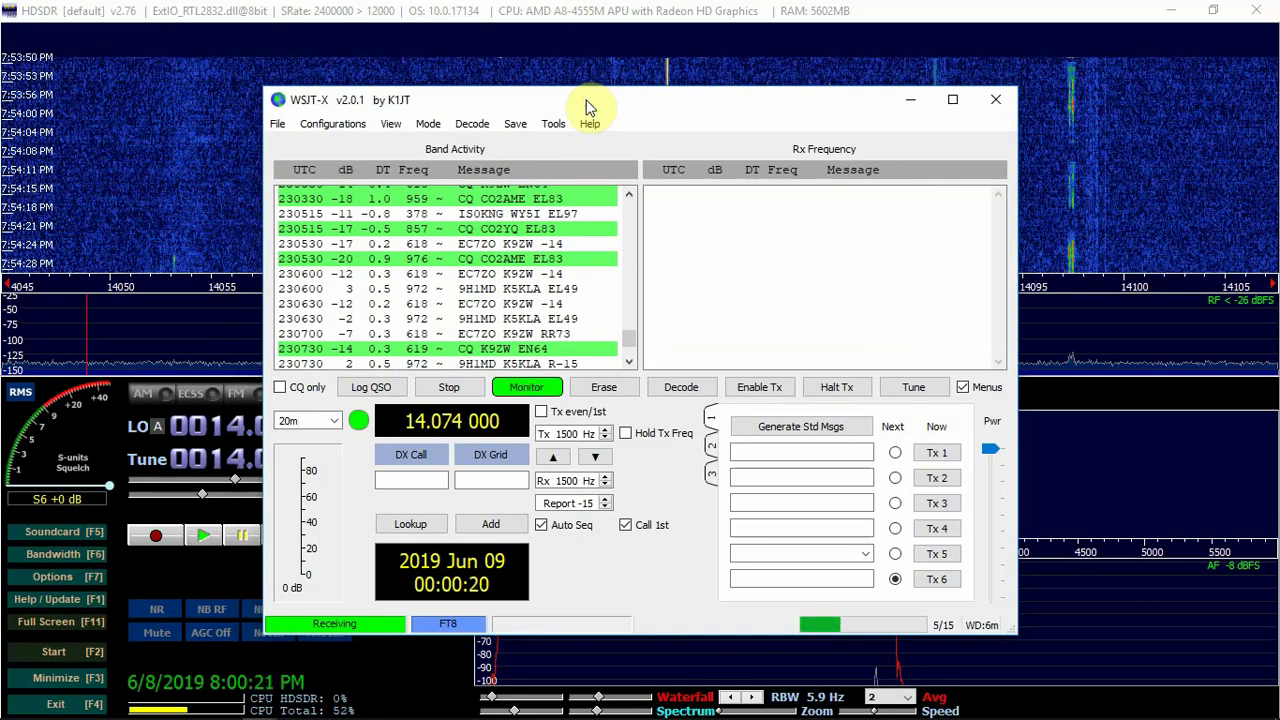
pyautogui.click(910, 99)
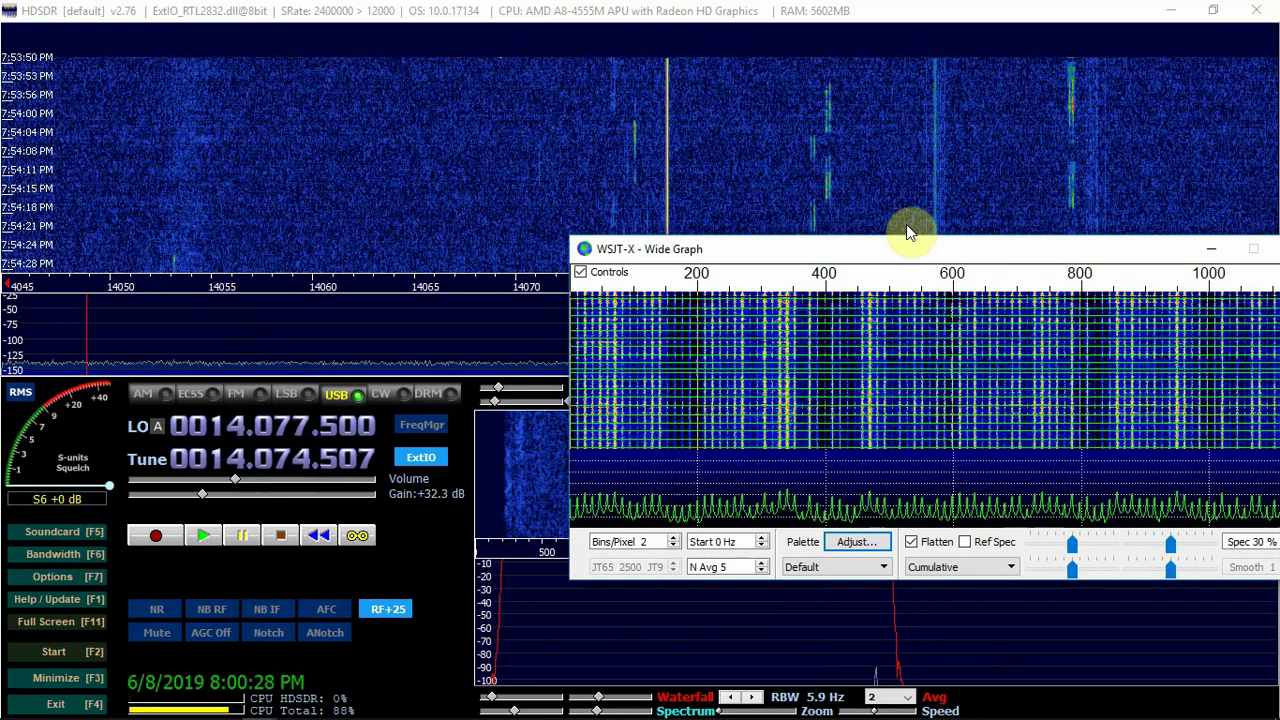
pyautogui.moveTo(1141, 225); pyautogui.dragTo(773, 226)
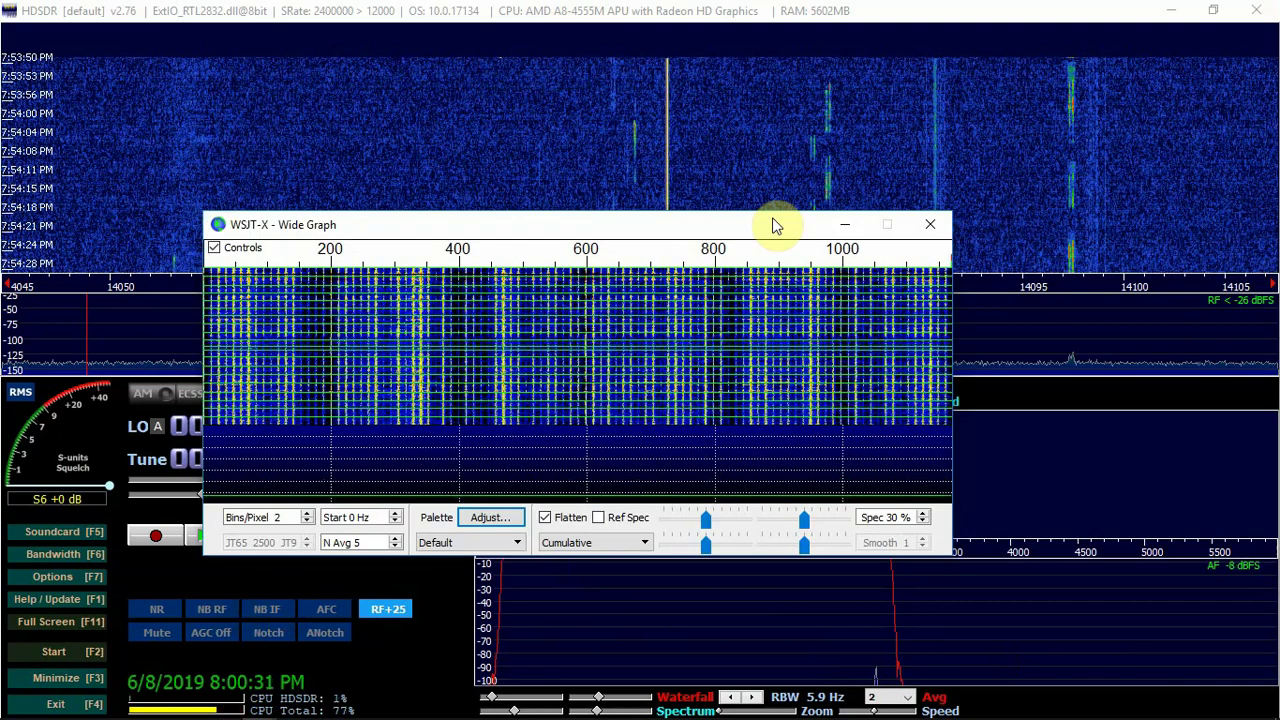
pyautogui.moveTo(773, 226); pyautogui.dragTo(1279, 226)
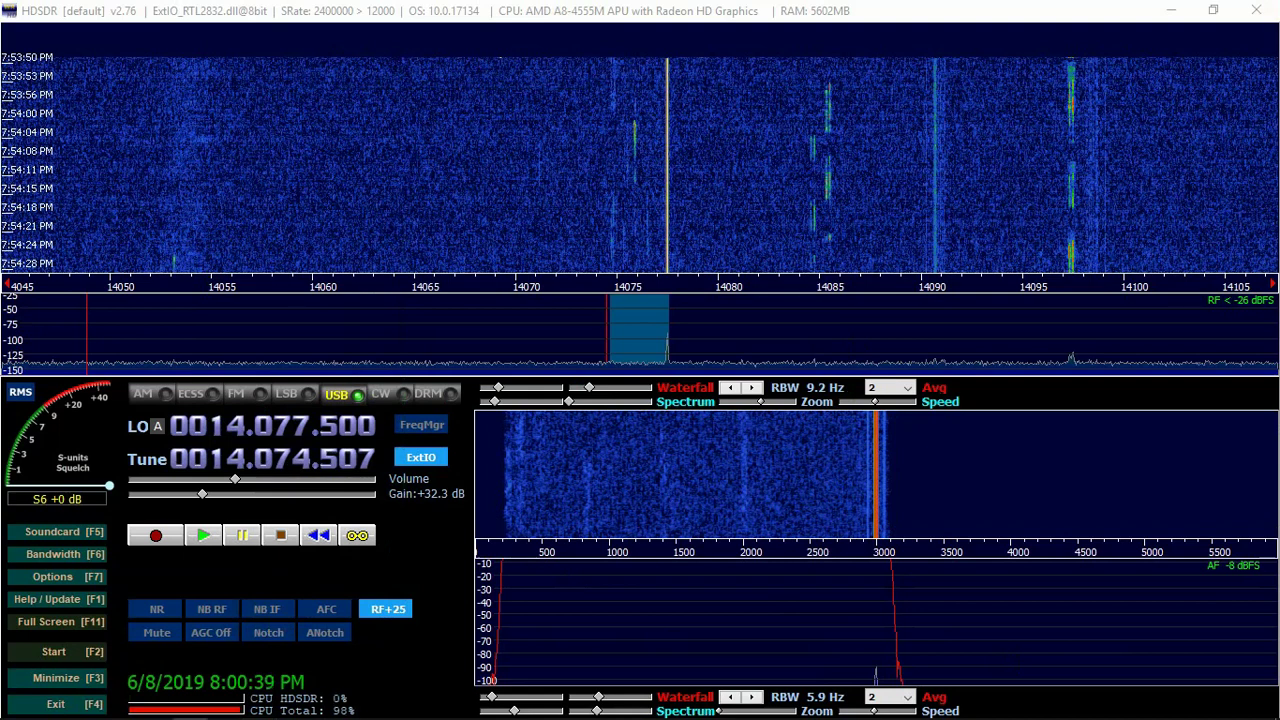
pyautogui.click(1060, 686)
# Confirm GridTracker's audio device is CABLE Input (VB-Audio Virtual Cable), then close Settings to show the map
pyautogui.moveTo(605, 118); pyautogui.dragTo(588, 43)
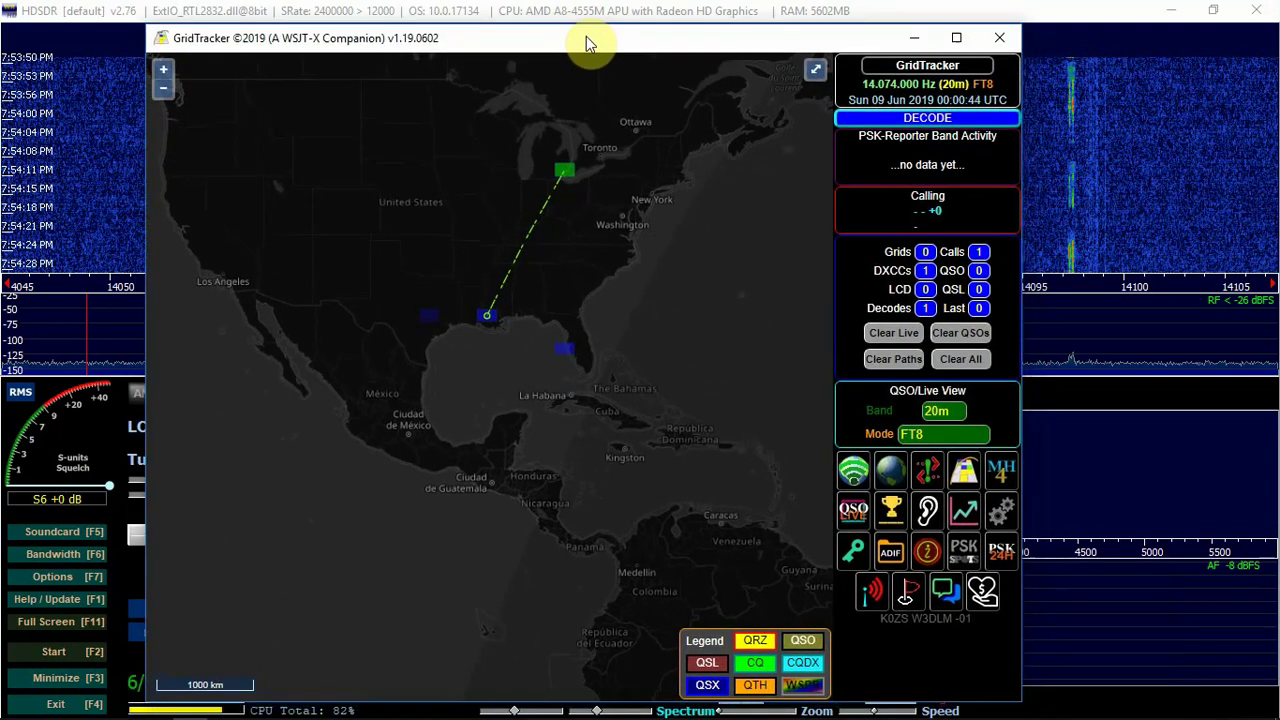
pyautogui.click(999, 515)
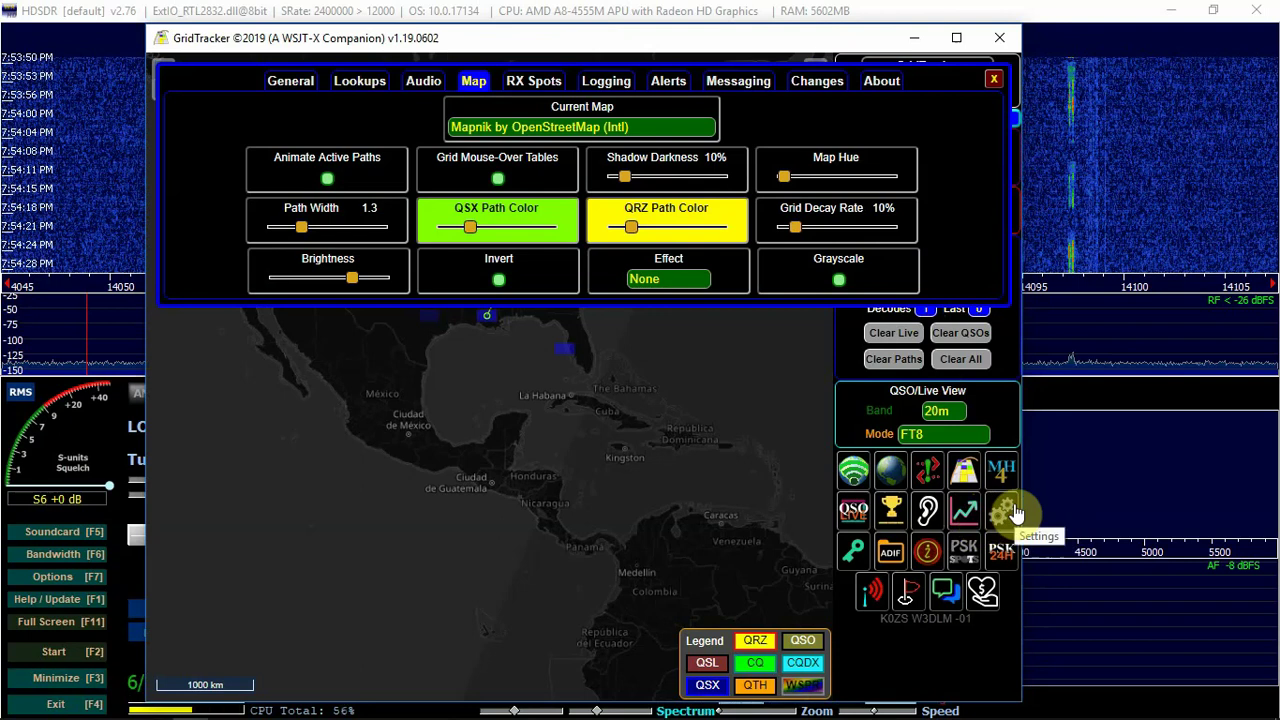
pyautogui.click(412, 86)
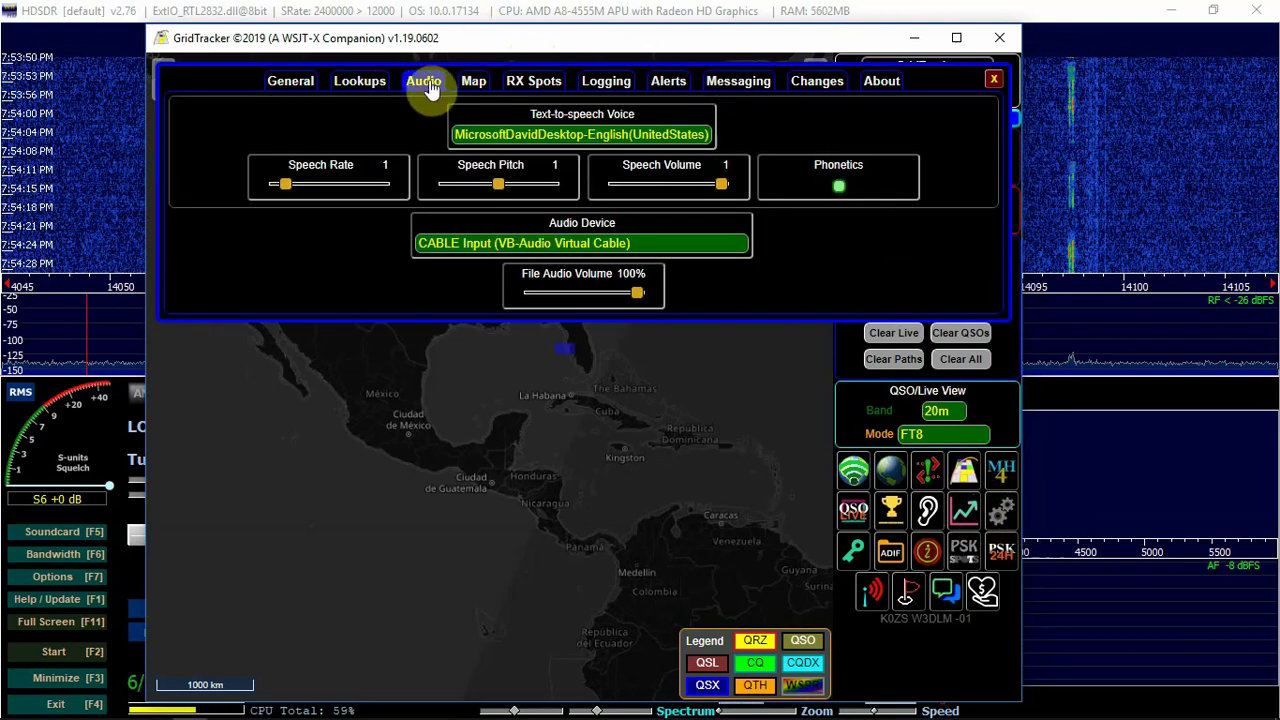
pyautogui.click(530, 247)
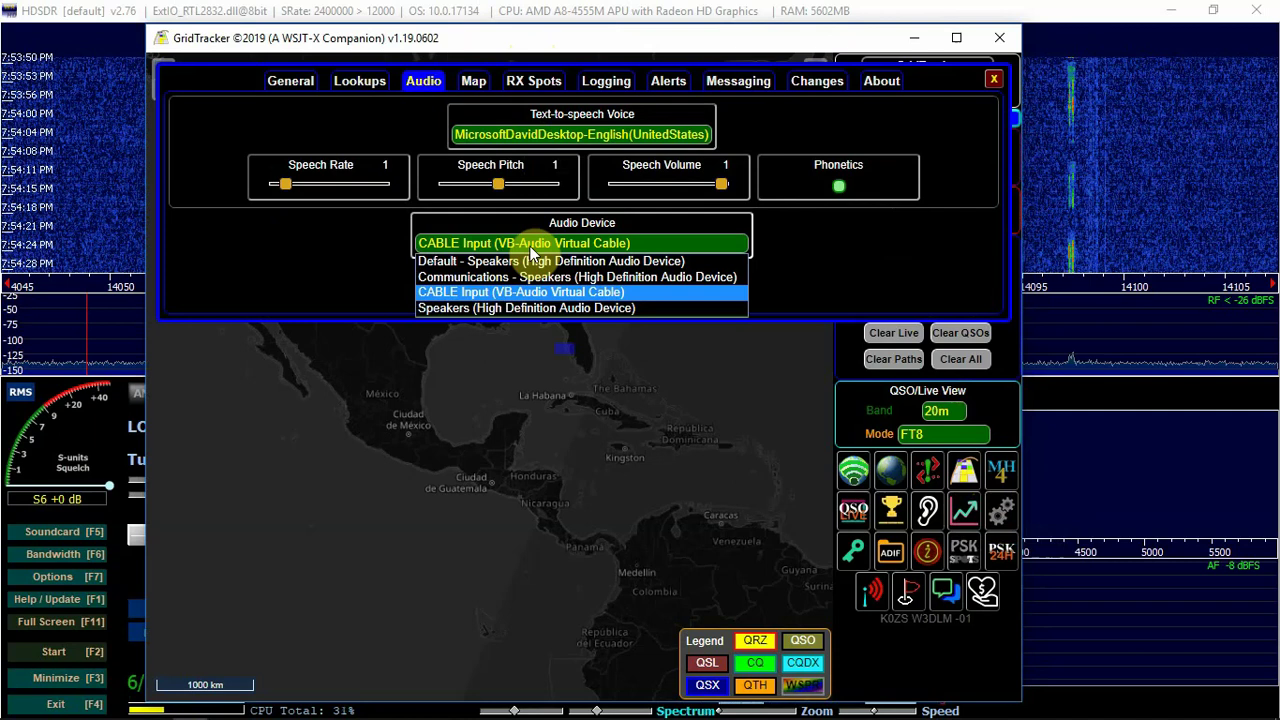
pyautogui.click(530, 250)
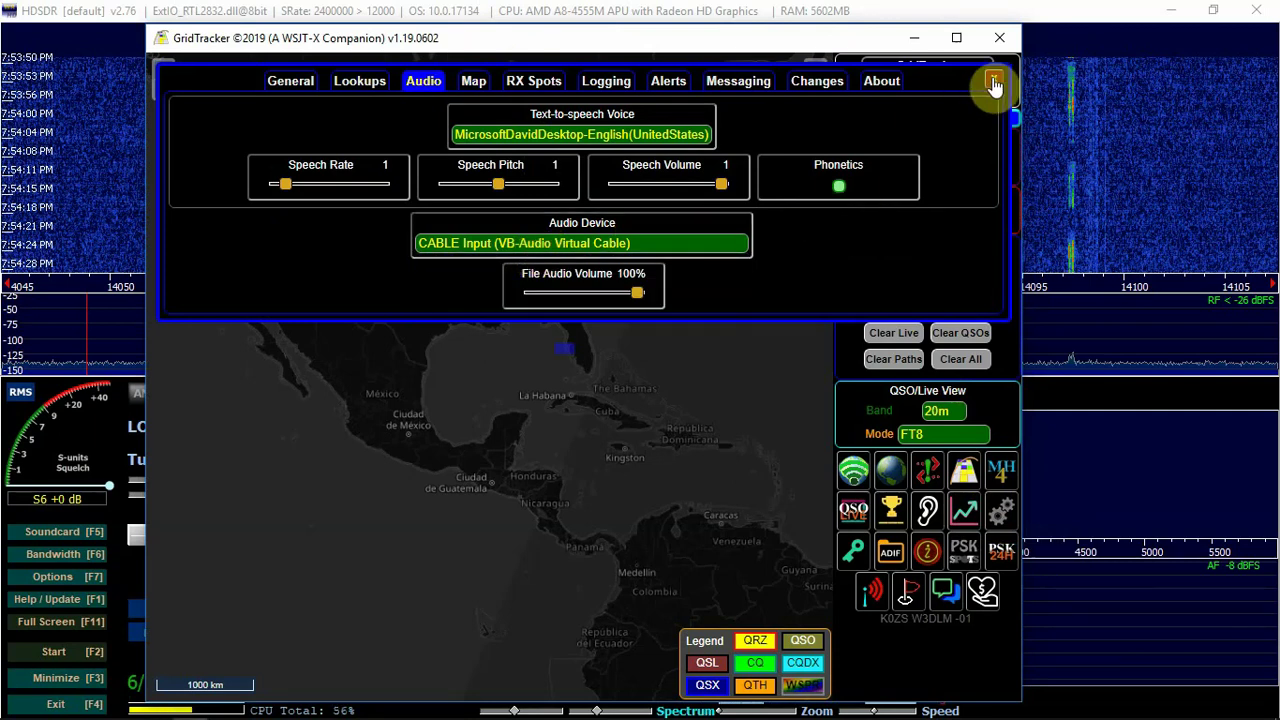
pyautogui.click(471, 81)
pyautogui.moveTo(556, 51); pyautogui.dragTo(517, 44)
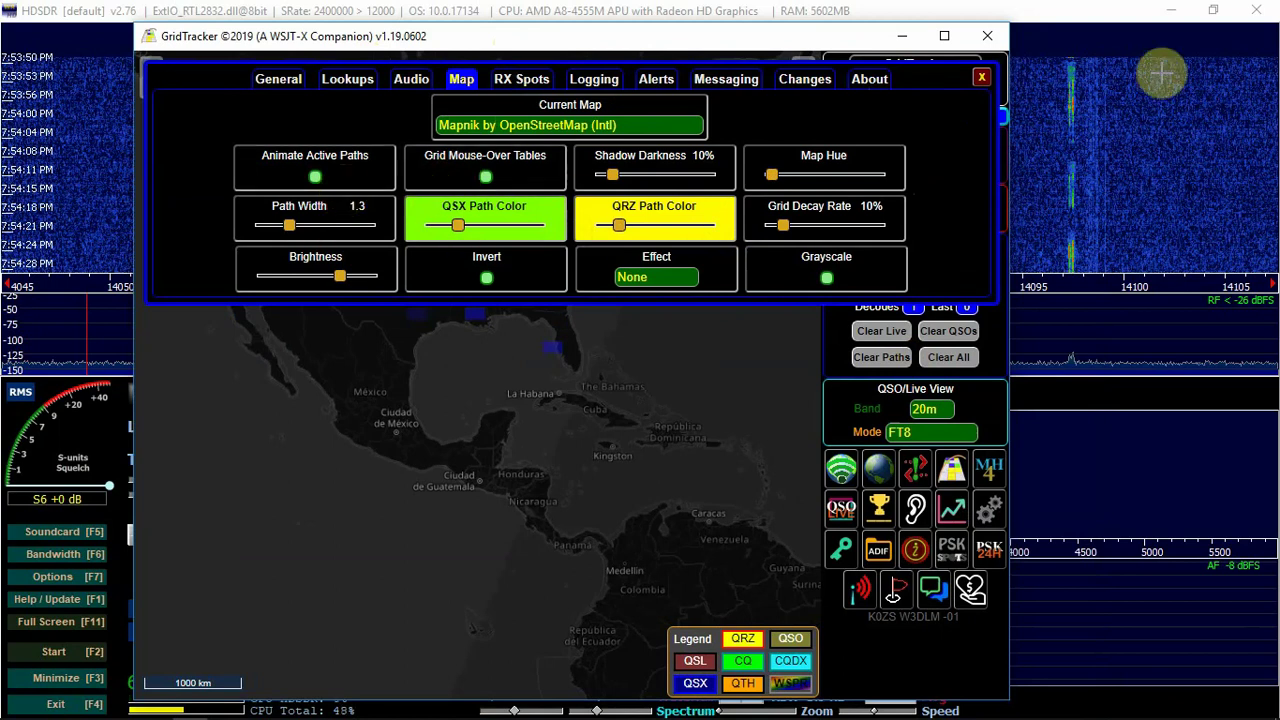
pyautogui.click(982, 77)
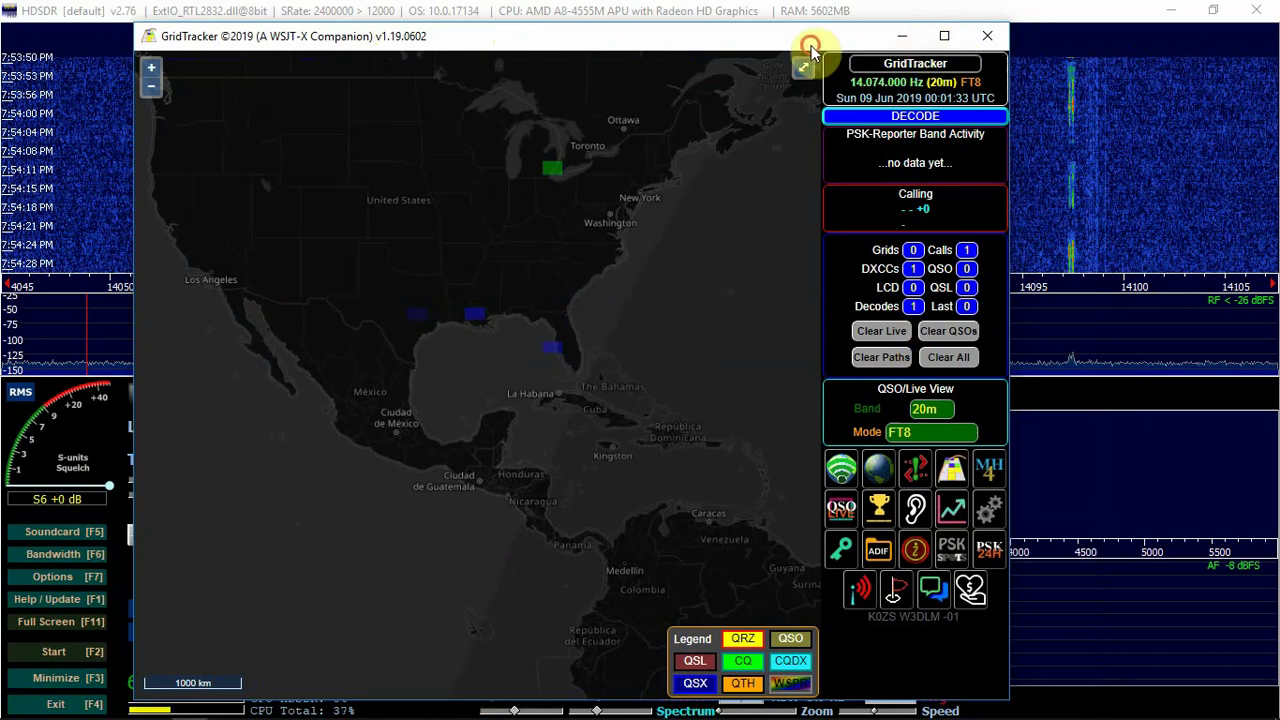
# Move GridTracker aside and start HDSDR receiving so the waterfall runs
pyautogui.moveTo(811, 45); pyautogui.dragTo(1275, 45)
pyautogui.click(737, 710)
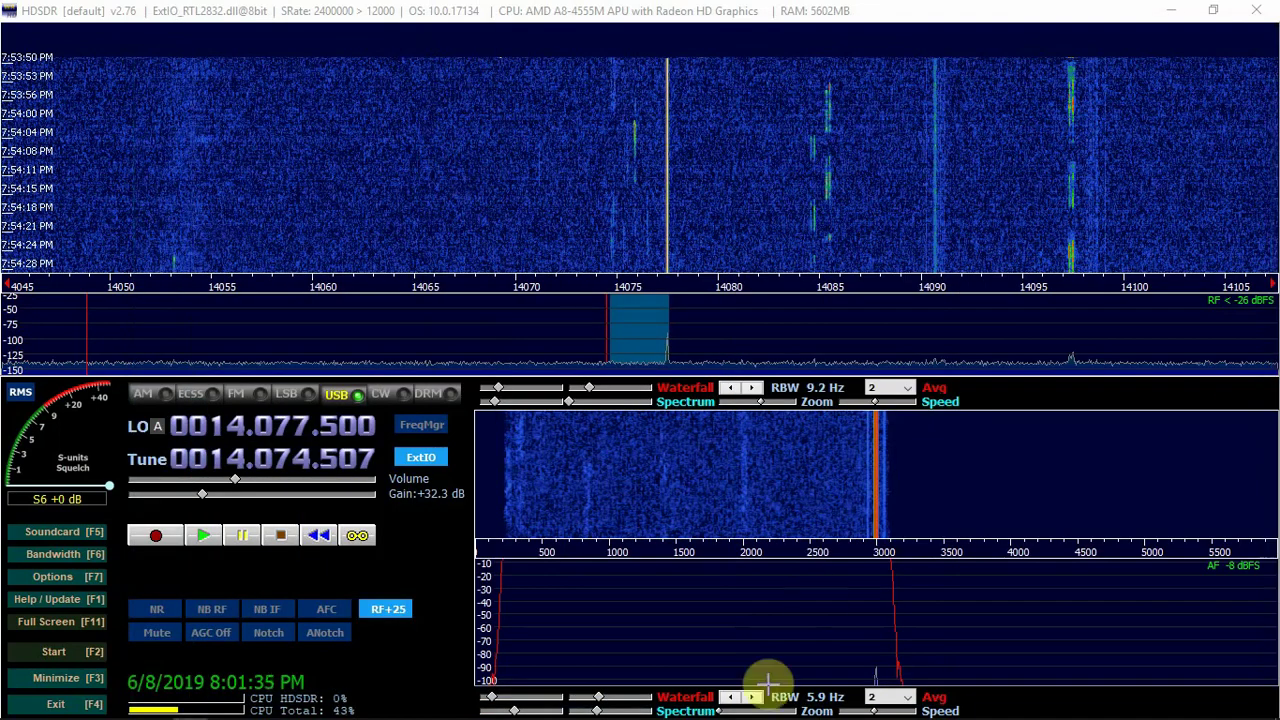
pyautogui.moveTo(737, 716)
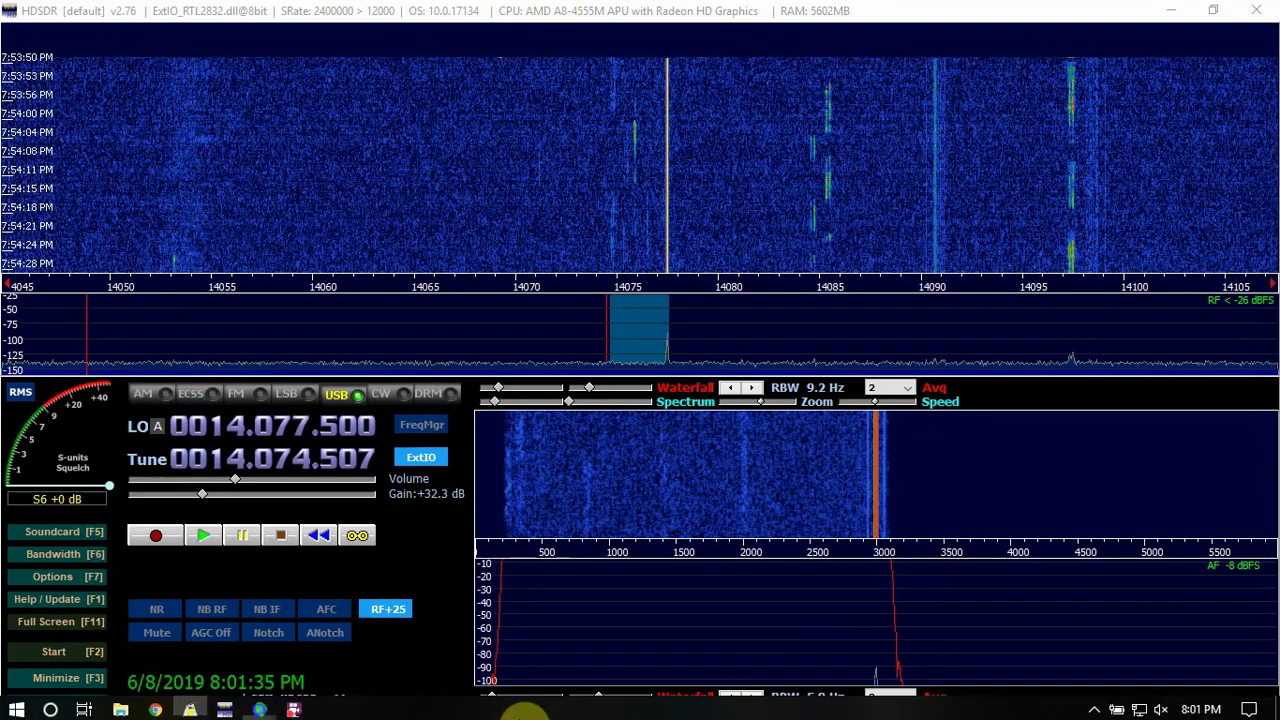
pyautogui.click(293, 707)
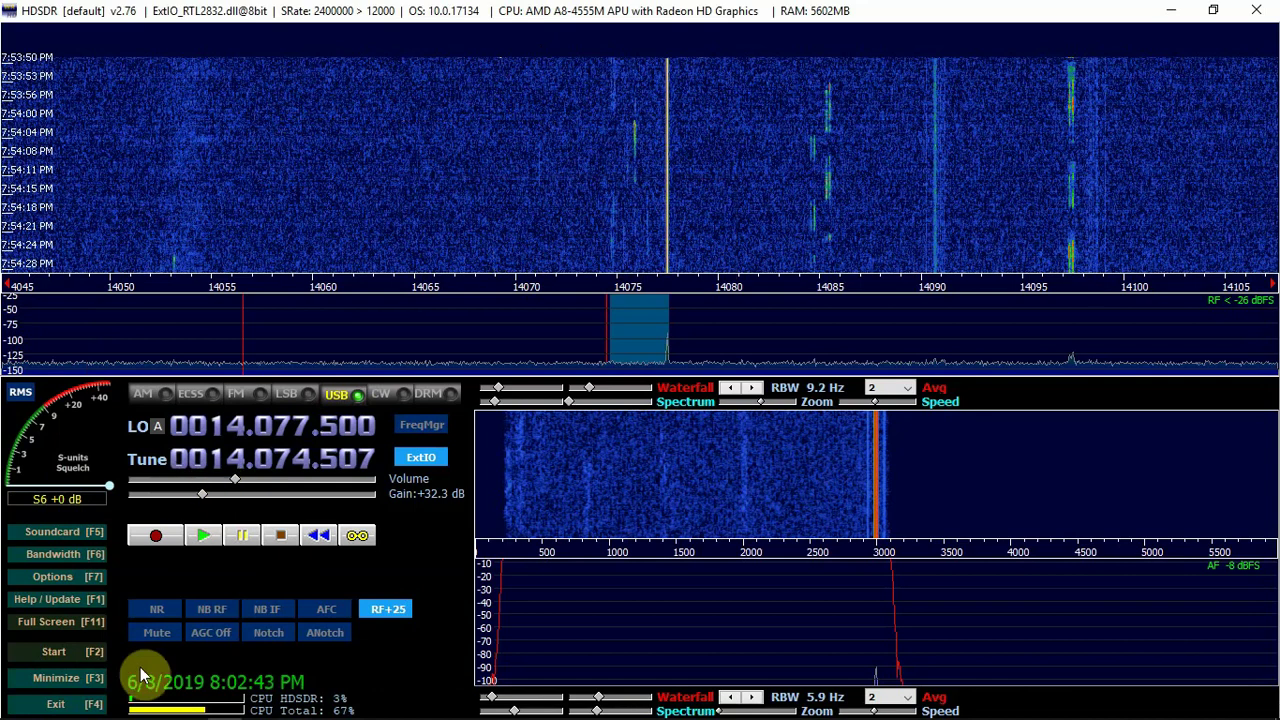
pyautogui.click(90, 658)
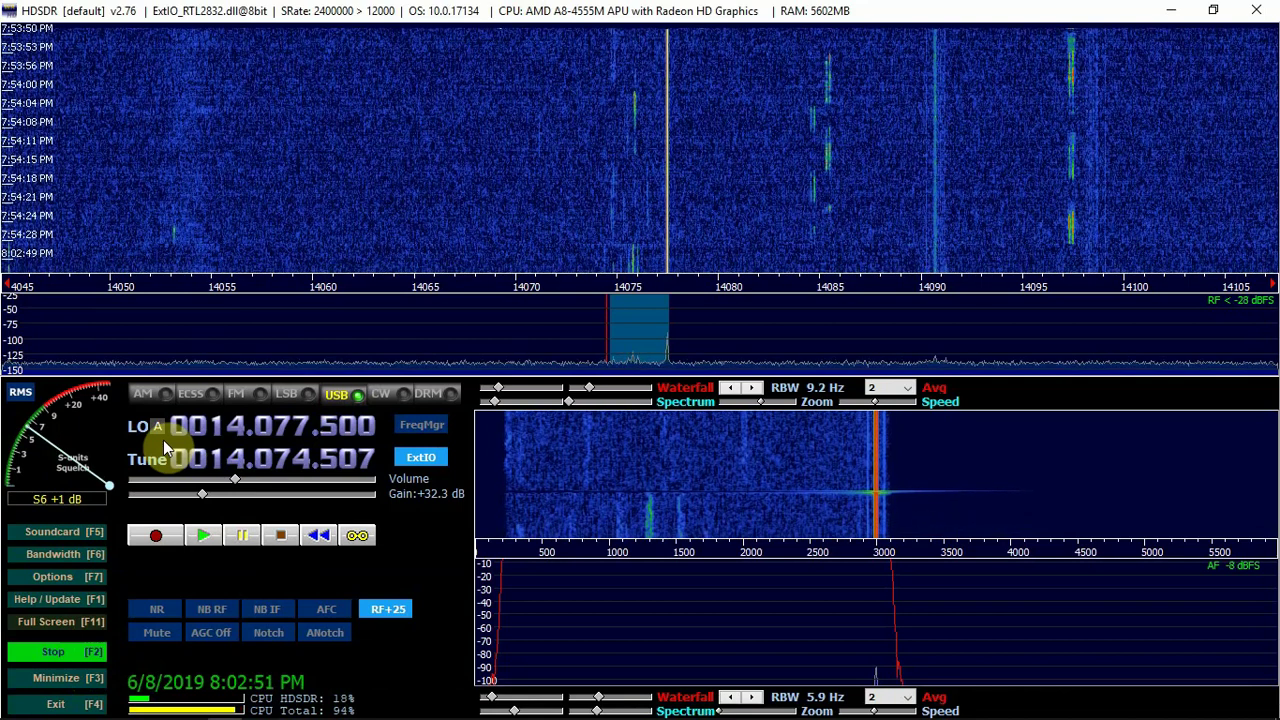
# Mute the computer's sound and switch to the WSJT-X window
pyautogui.press('XF86AudioRaiseVolume')
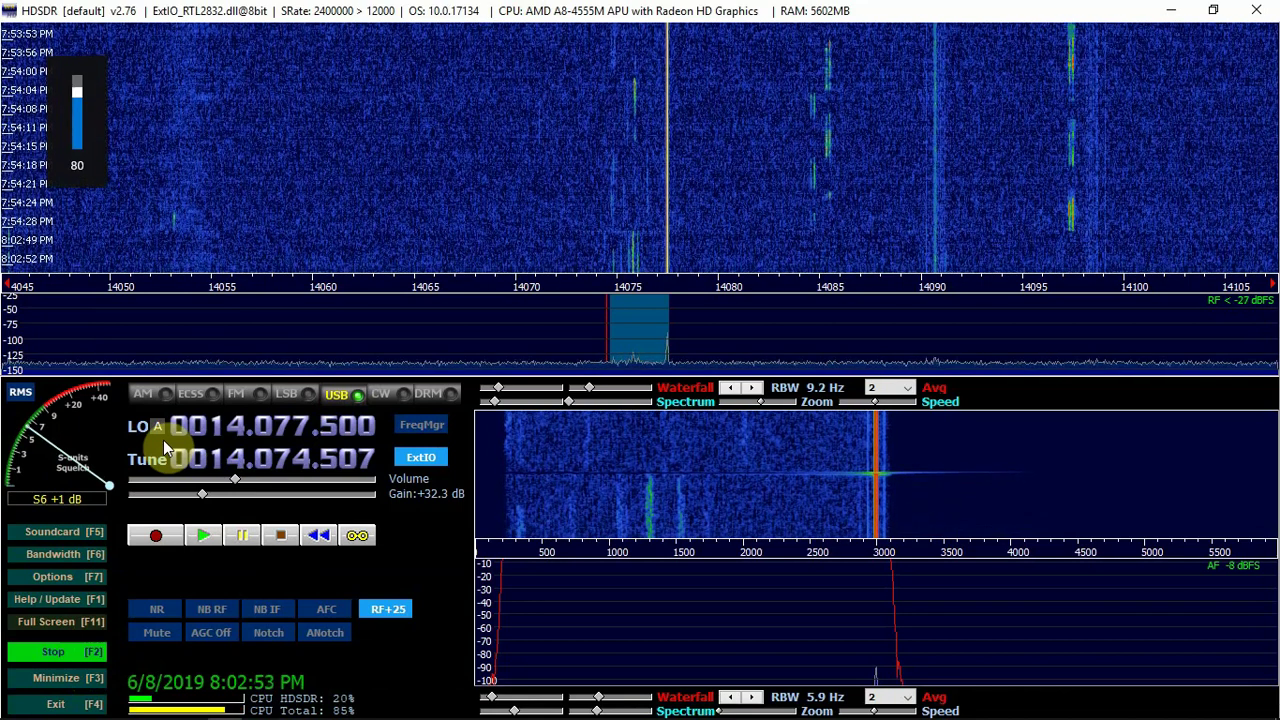
pyautogui.press('XF86AudioMute')
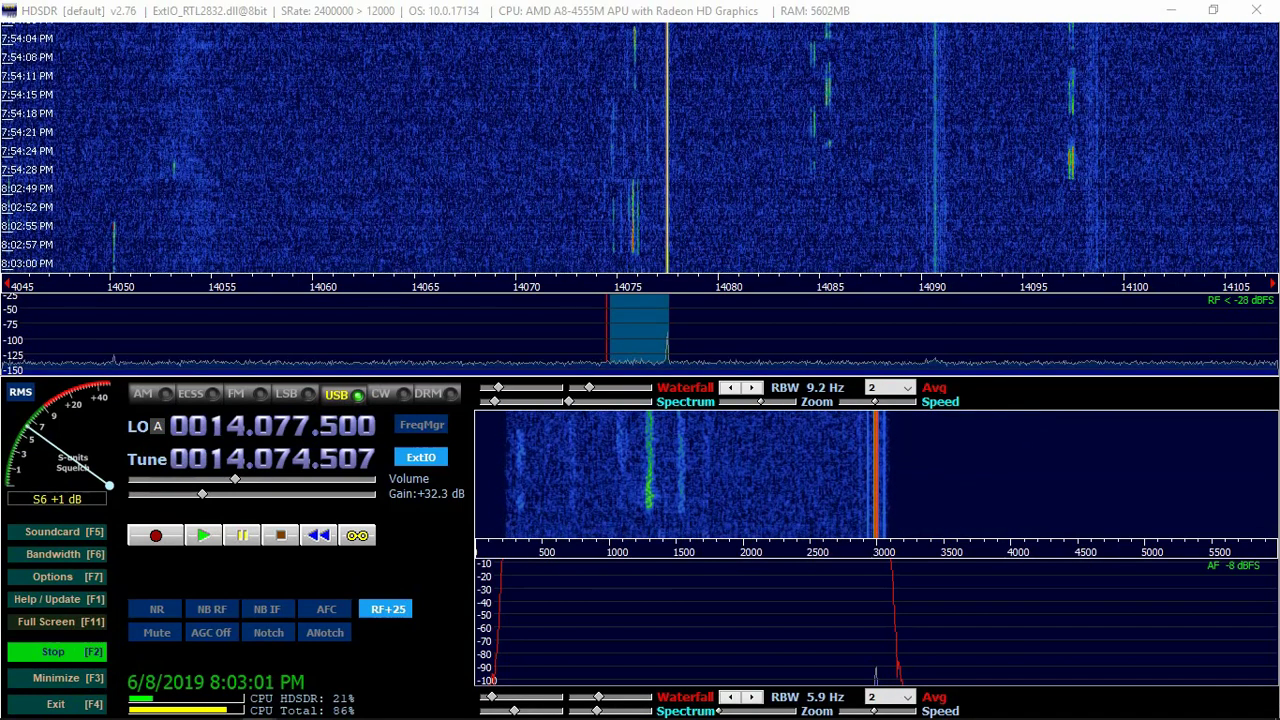
pyautogui.hotkey('alt', 'Tab')
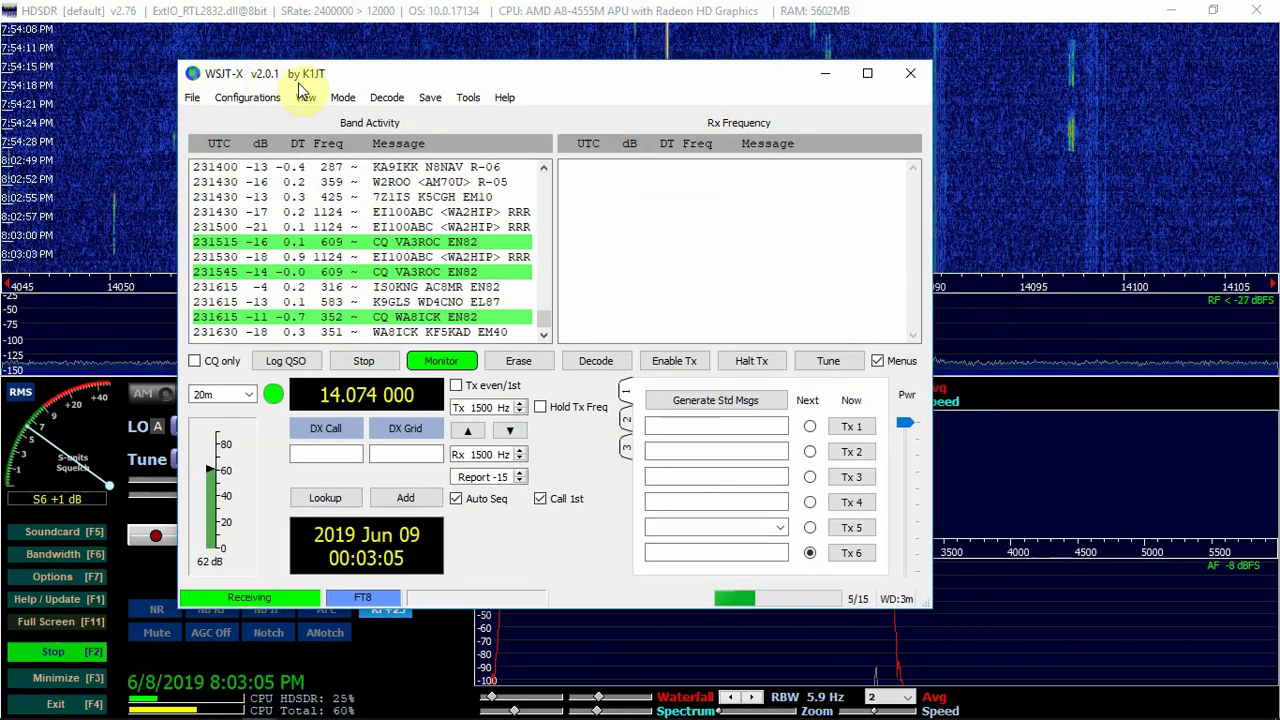
# Maximize and close WSJT-X, then open the Start menu listing WSJT-X and GridTracker
pyautogui.doubleClick(512, 76)
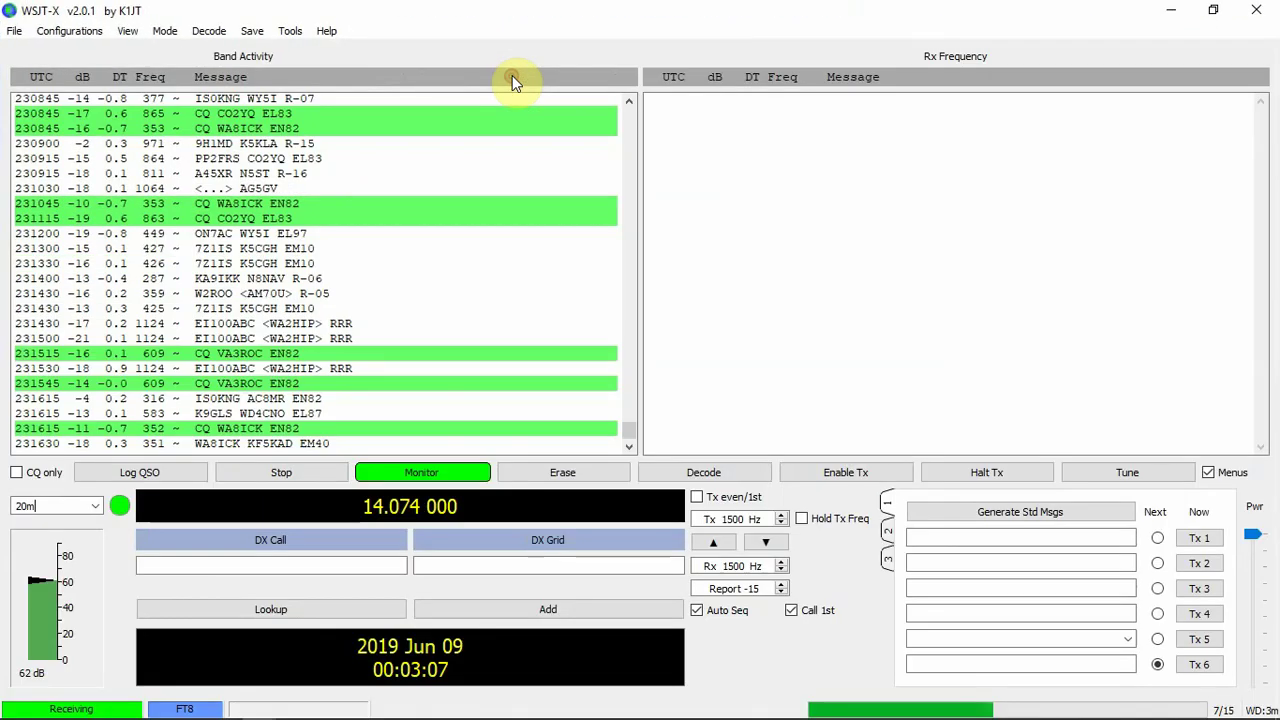
pyautogui.click(1252, 12)
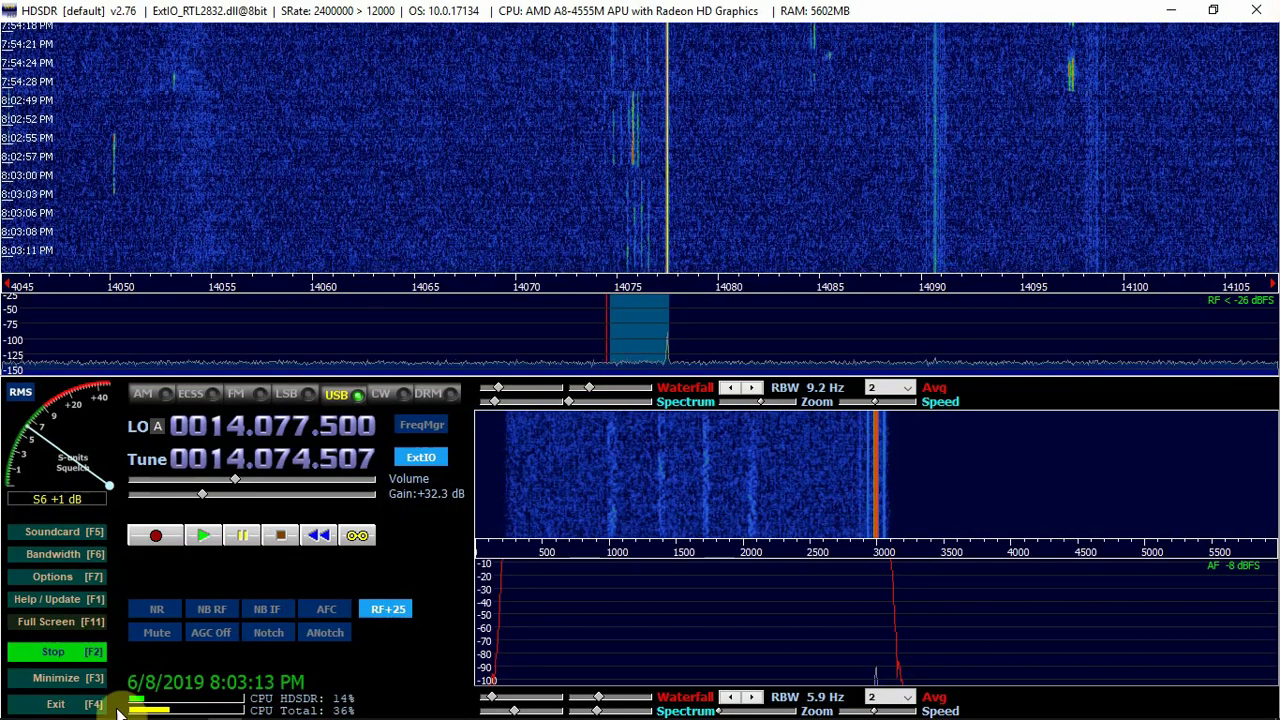
pyautogui.moveTo(50, 708)
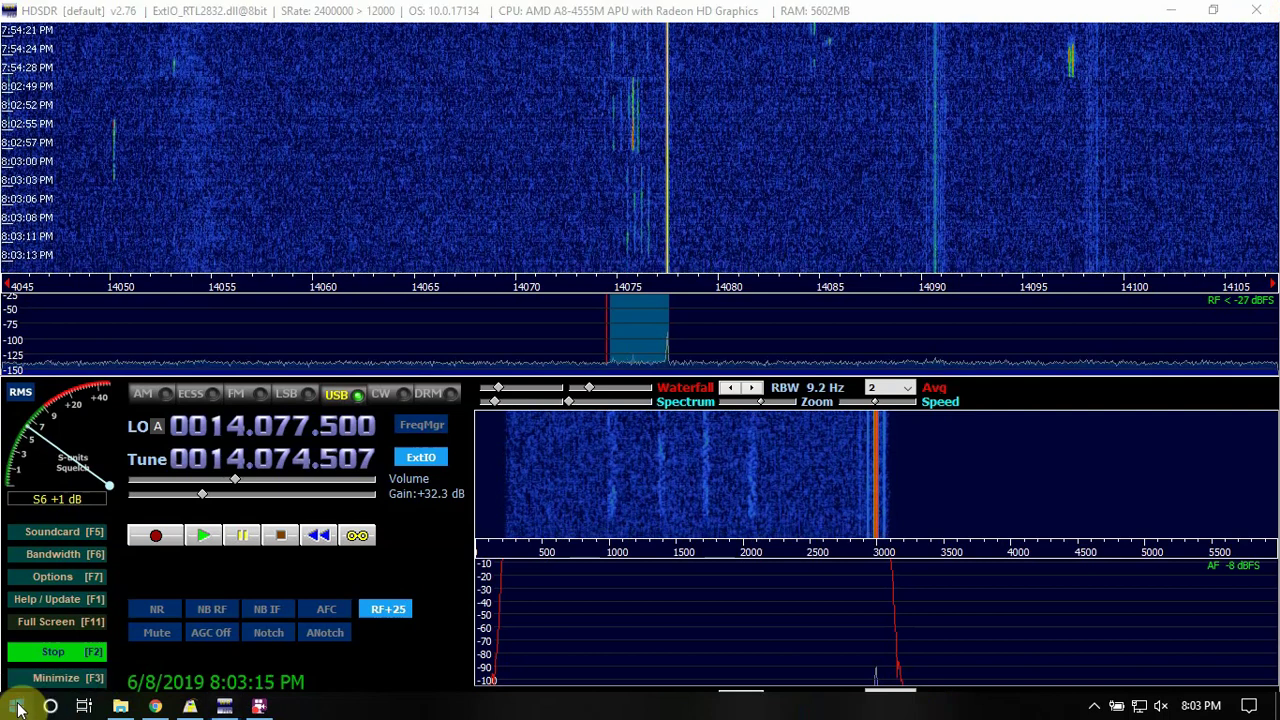
pyautogui.click(16, 706)
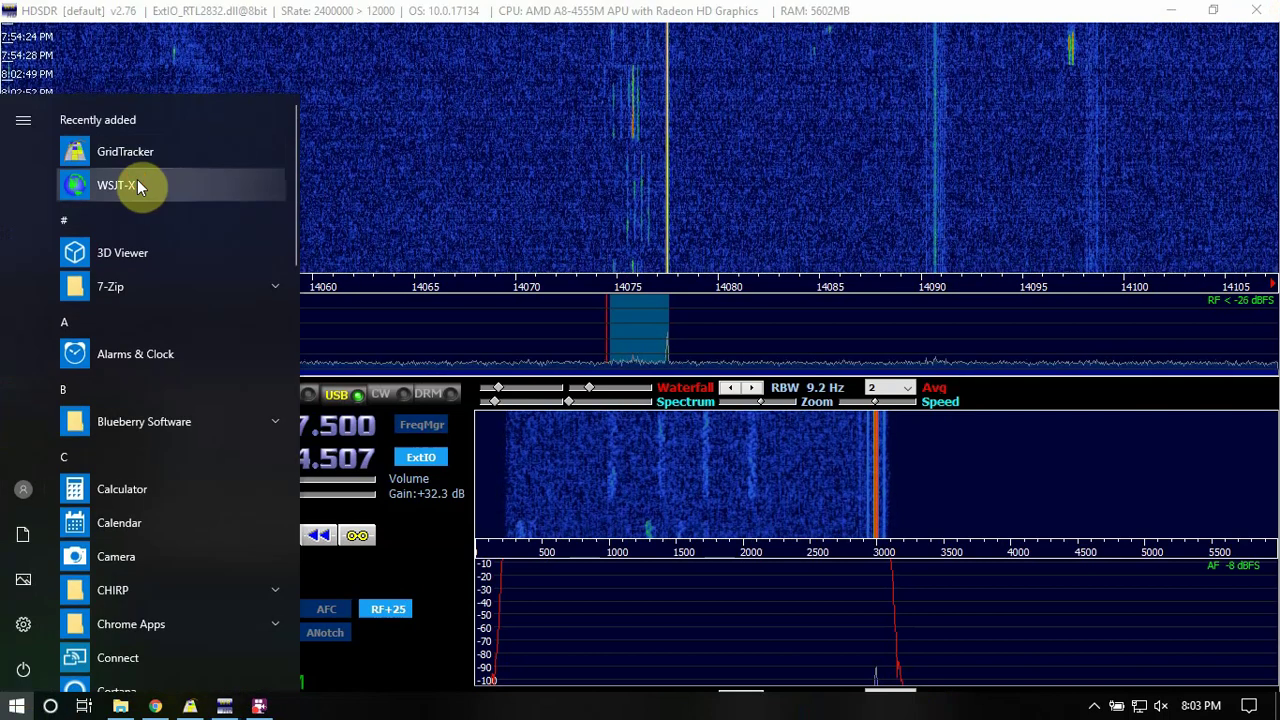
# Relaunch WSJT-X, verify its Audio input is CABLE Output, and cancel Settings unchanged
pyautogui.click(405, 233)
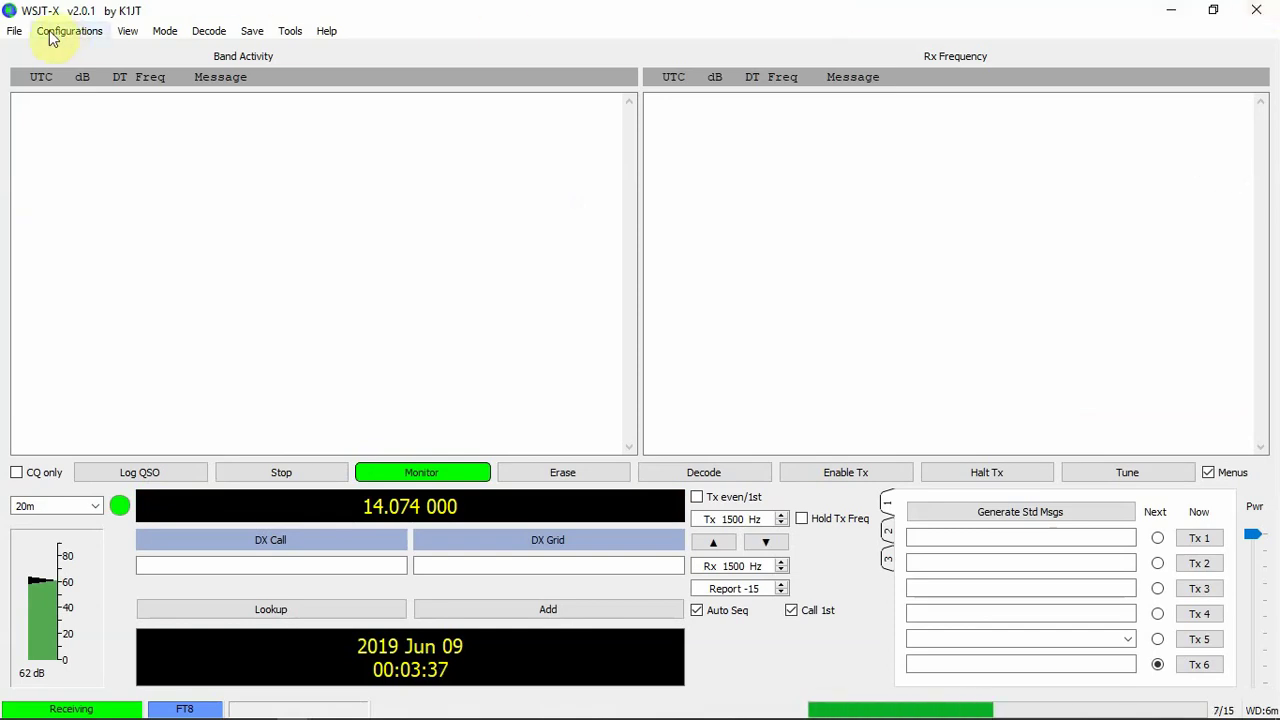
pyautogui.click(10, 33)
pyautogui.click(29, 277)
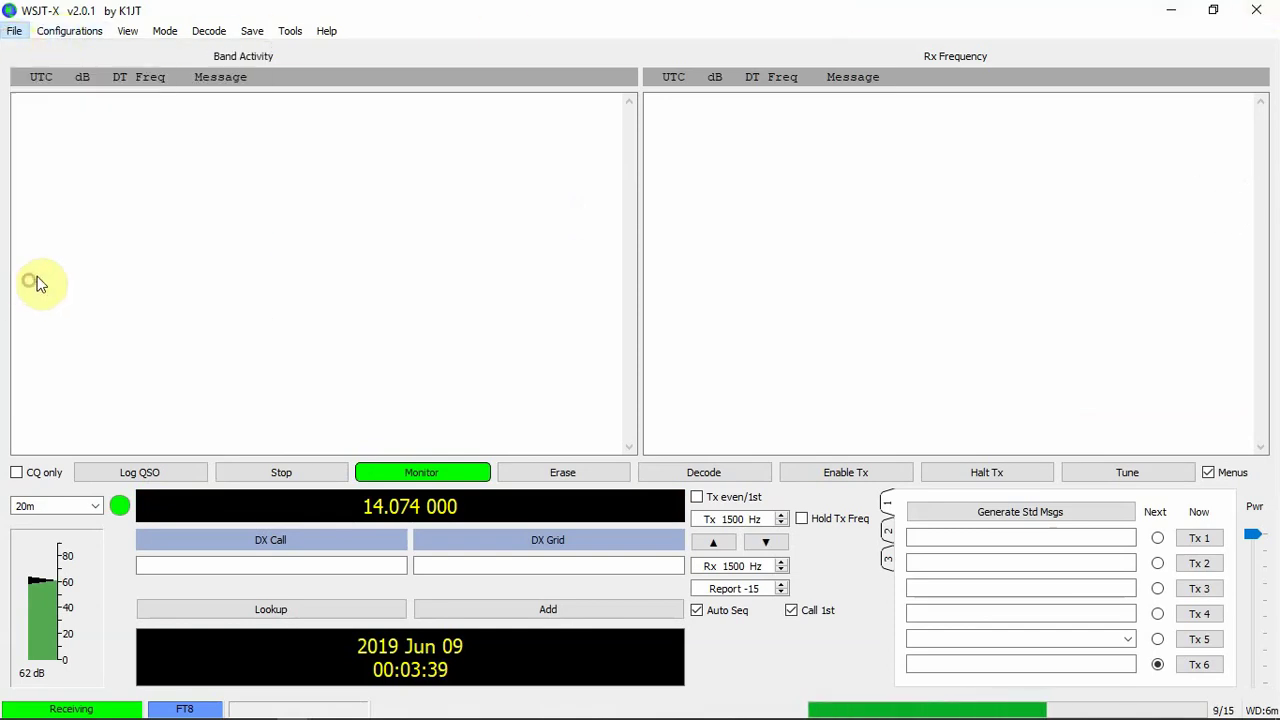
pyautogui.click(413, 173)
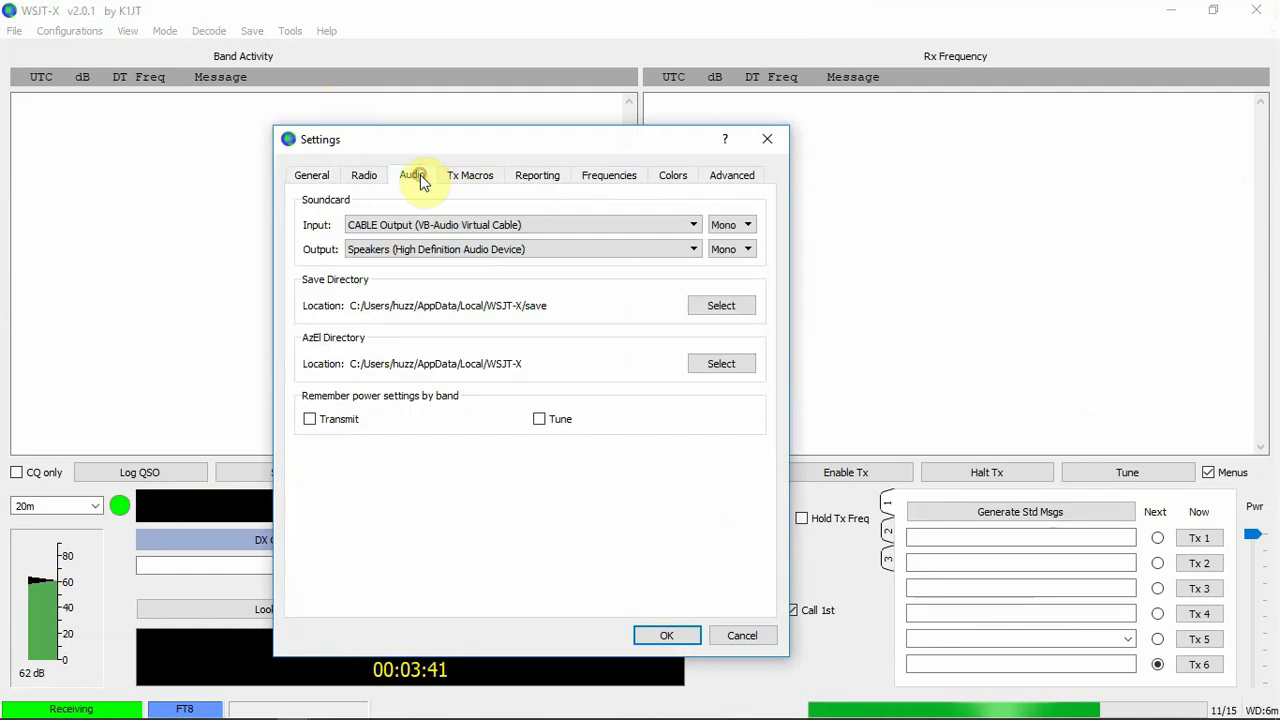
pyautogui.click(735, 636)
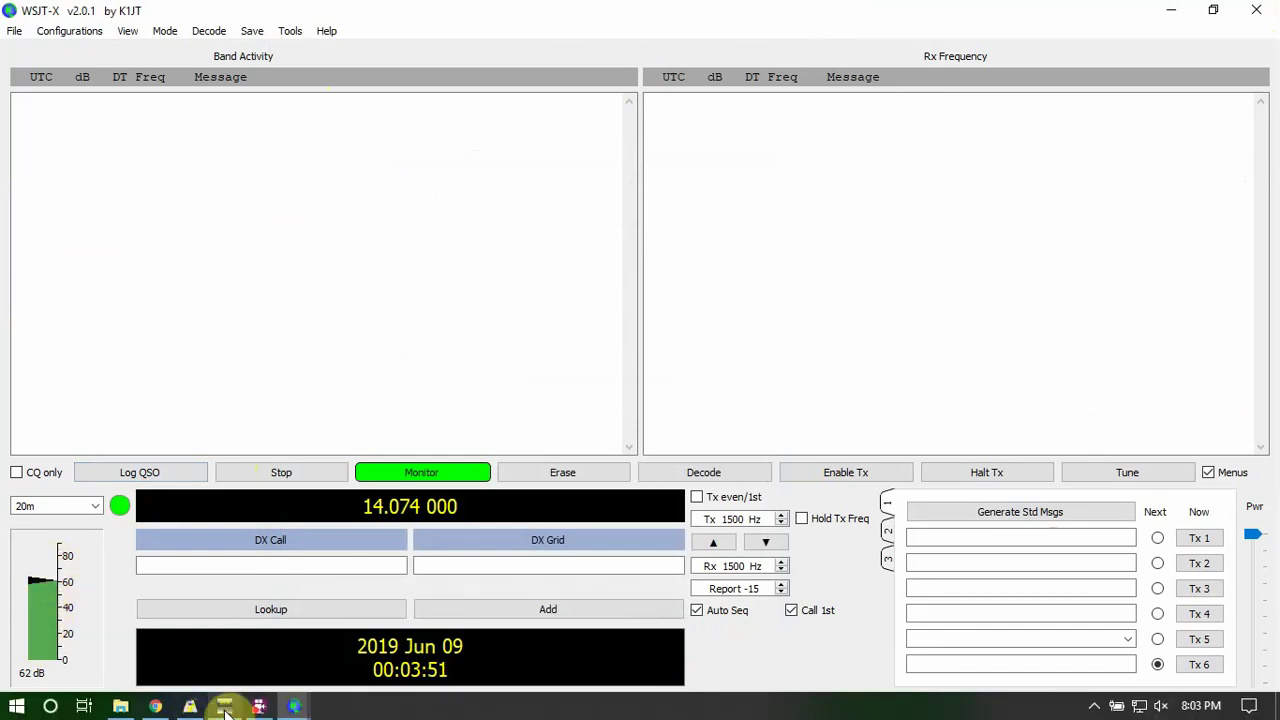
# Bring HDSDR forward, then minimize it to reveal WSJT-X's 000400 decode at 683 Hz
pyautogui.click(225, 707)
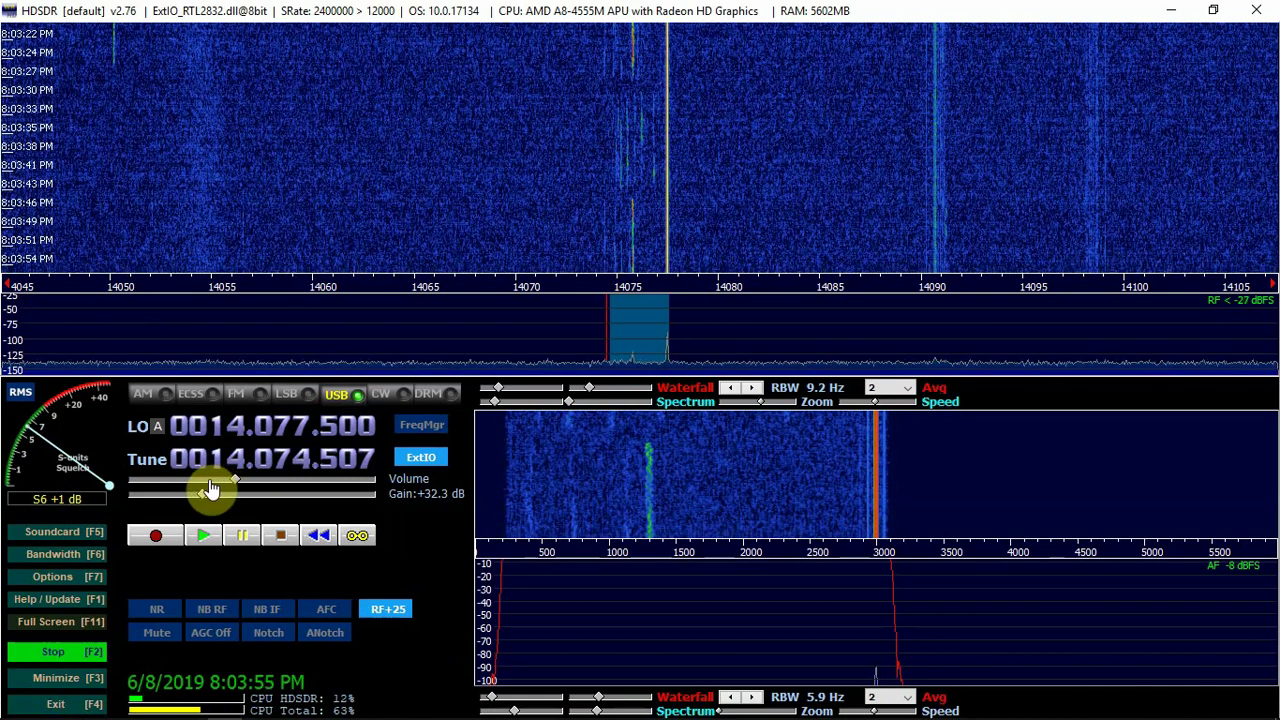
pyautogui.click(1171, 10)
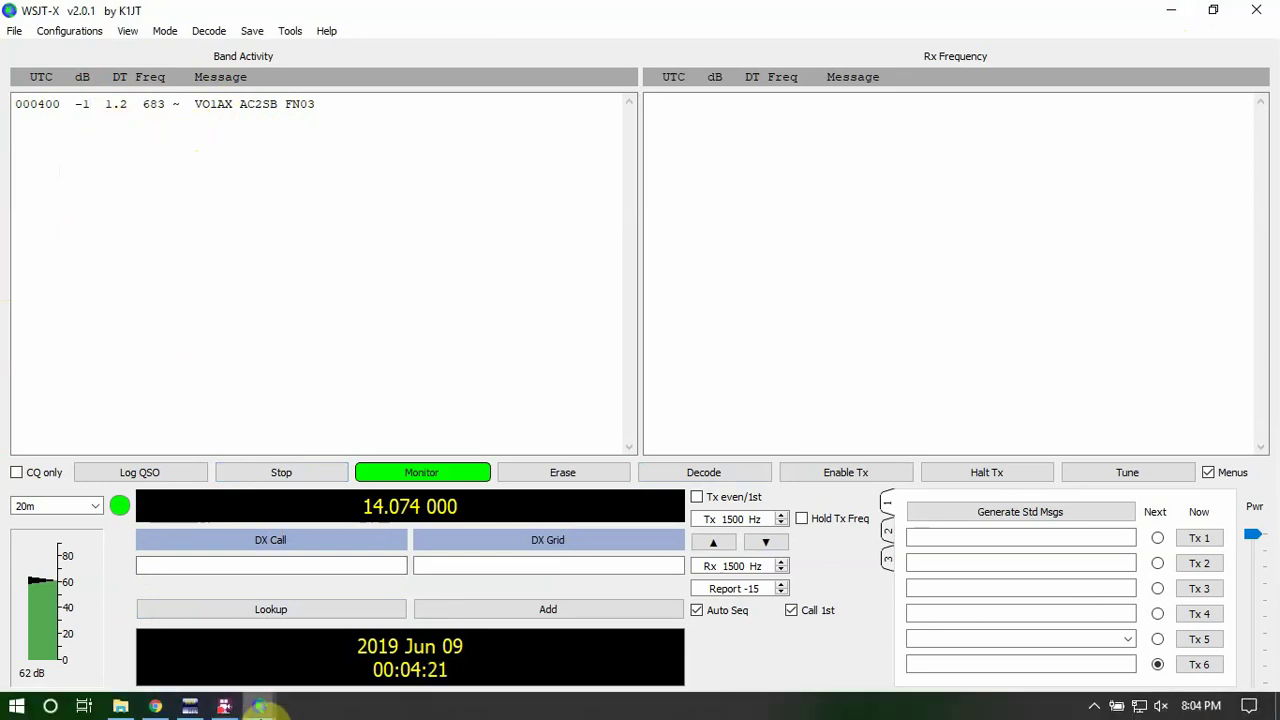
# Launch GridTracker from the Start menu's Recently added list
pyautogui.moveTo(155, 708)
pyautogui.click(16, 706)
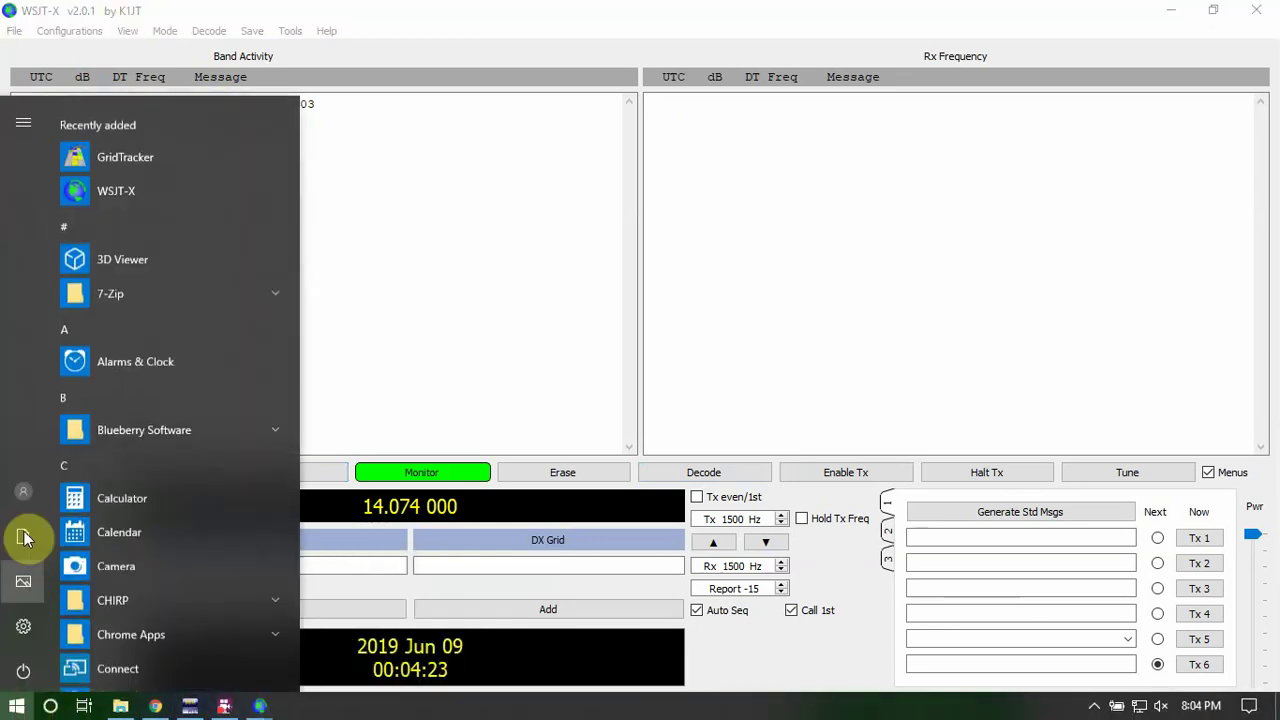
pyautogui.click(117, 155)
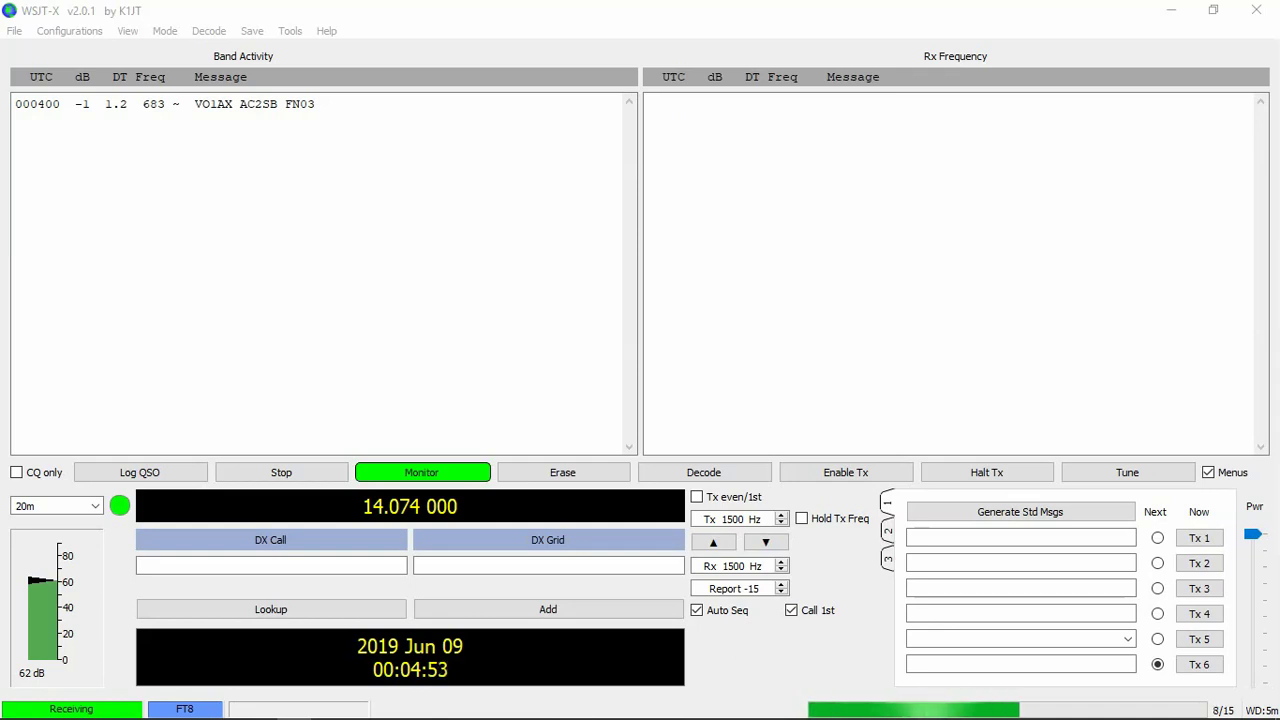
pyautogui.moveTo(1275, 214); pyautogui.dragTo(563, 33)
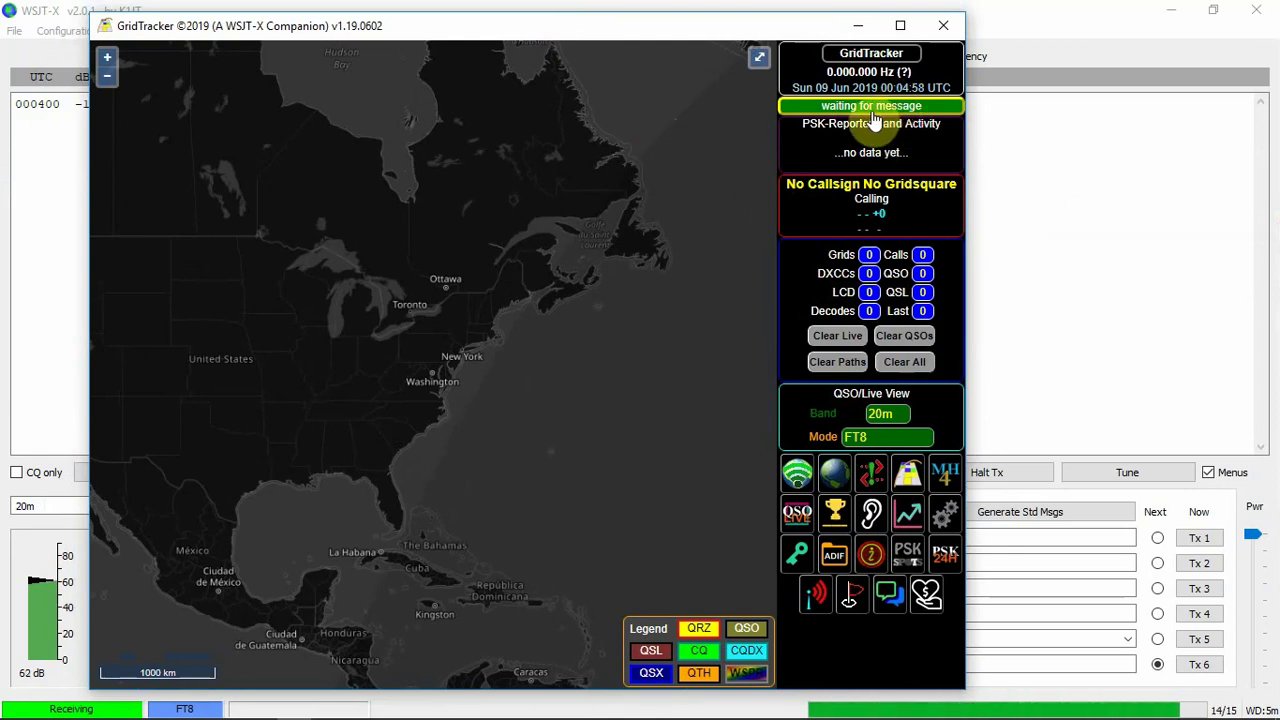
pyautogui.click(872, 478)
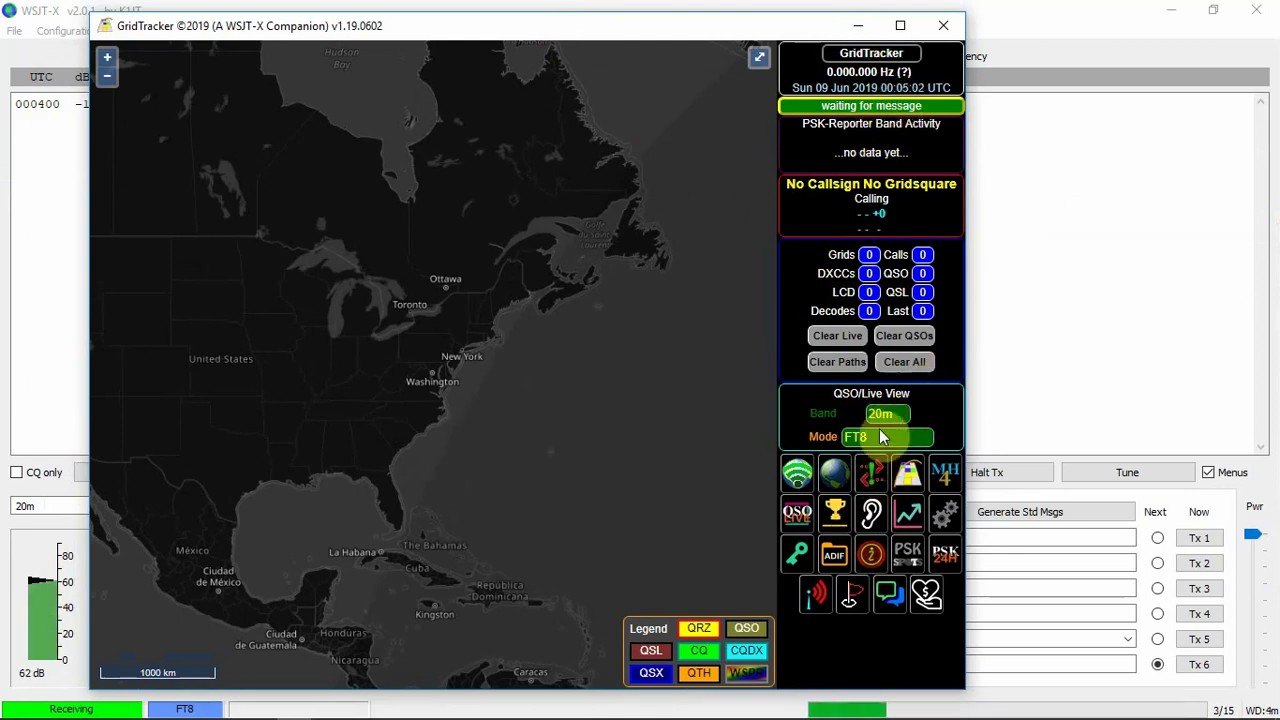
pyautogui.click(946, 520)
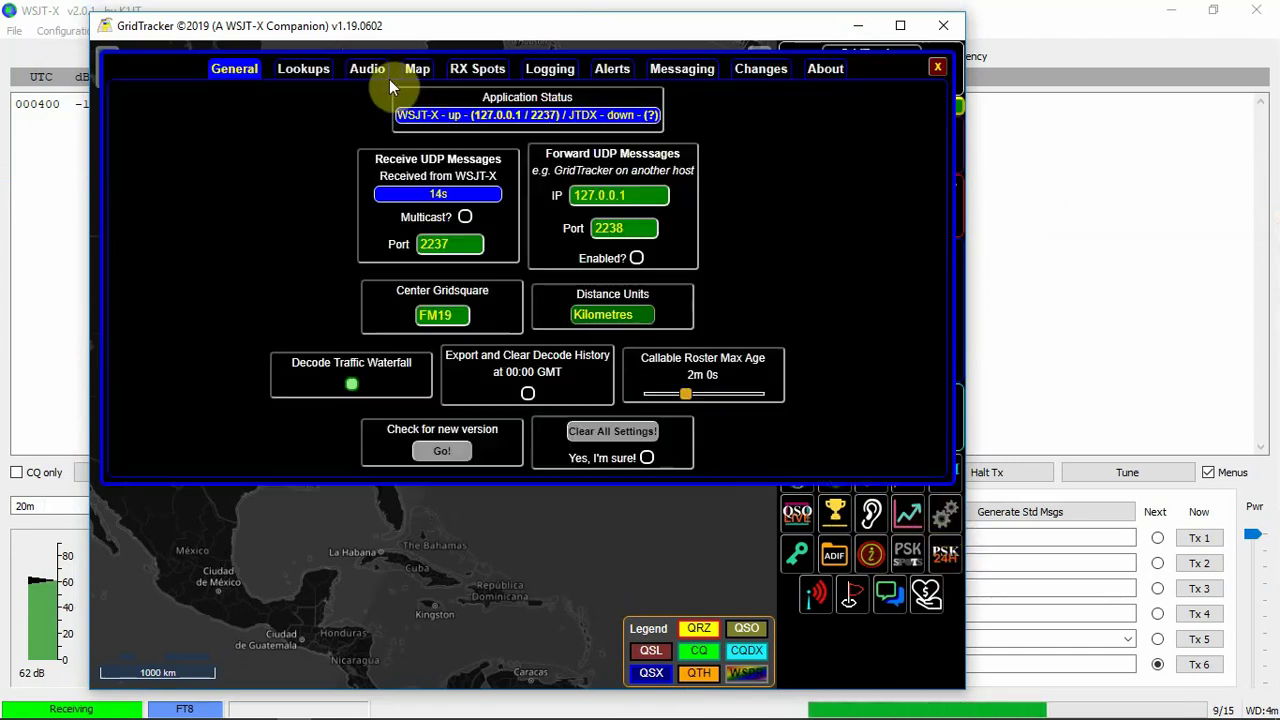
pyautogui.click(367, 69)
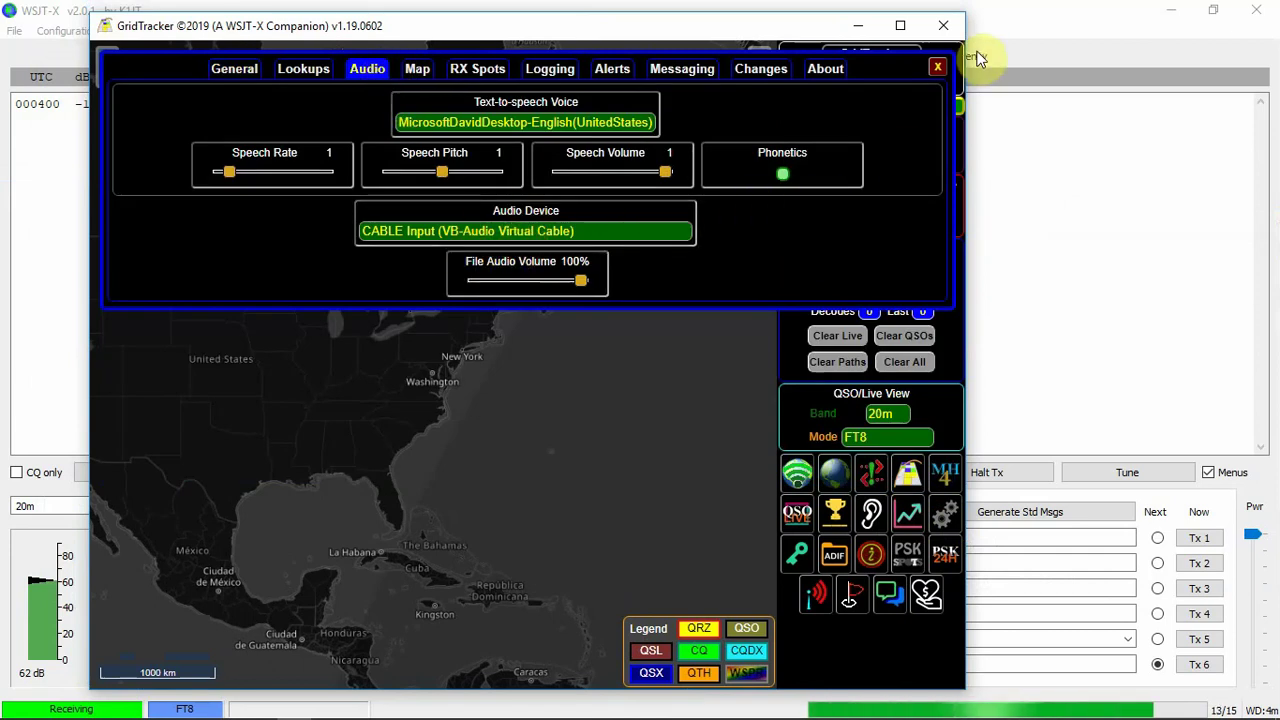
pyautogui.click(936, 68)
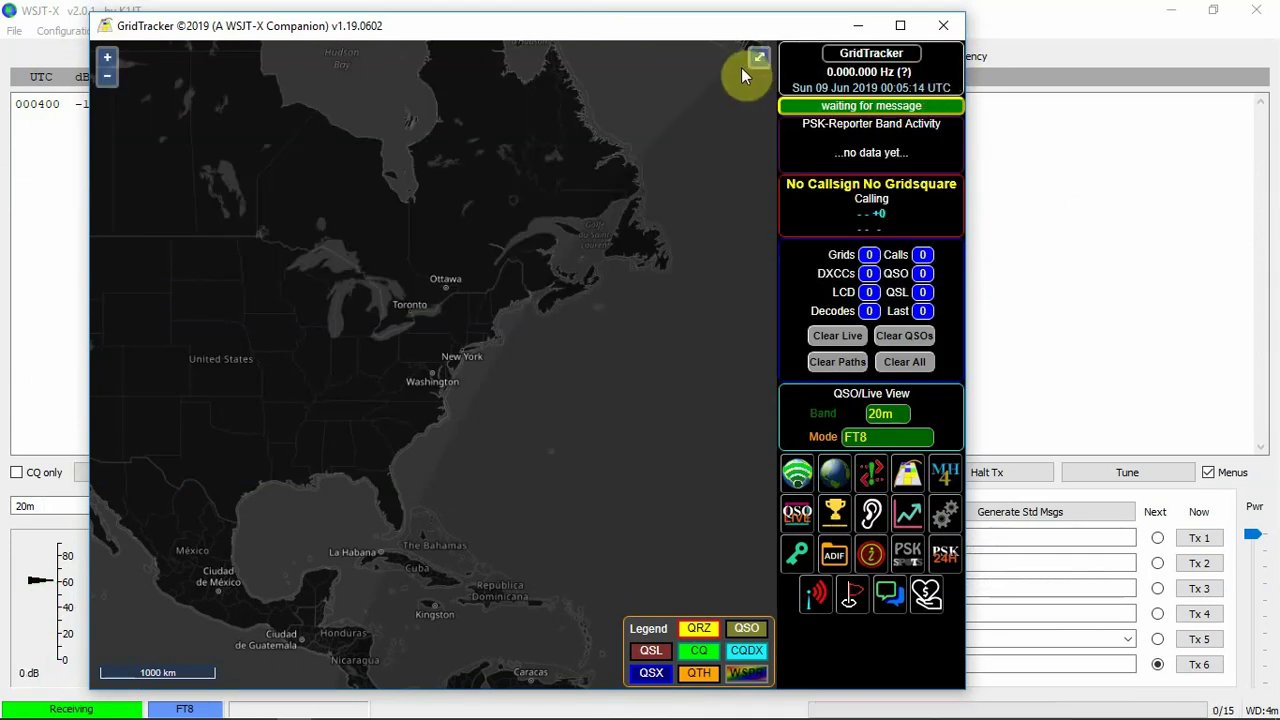
# Drag the GridTracker window right and pan the map to centre the United States
pyautogui.moveTo(612, 28); pyautogui.dragTo(917, 34)
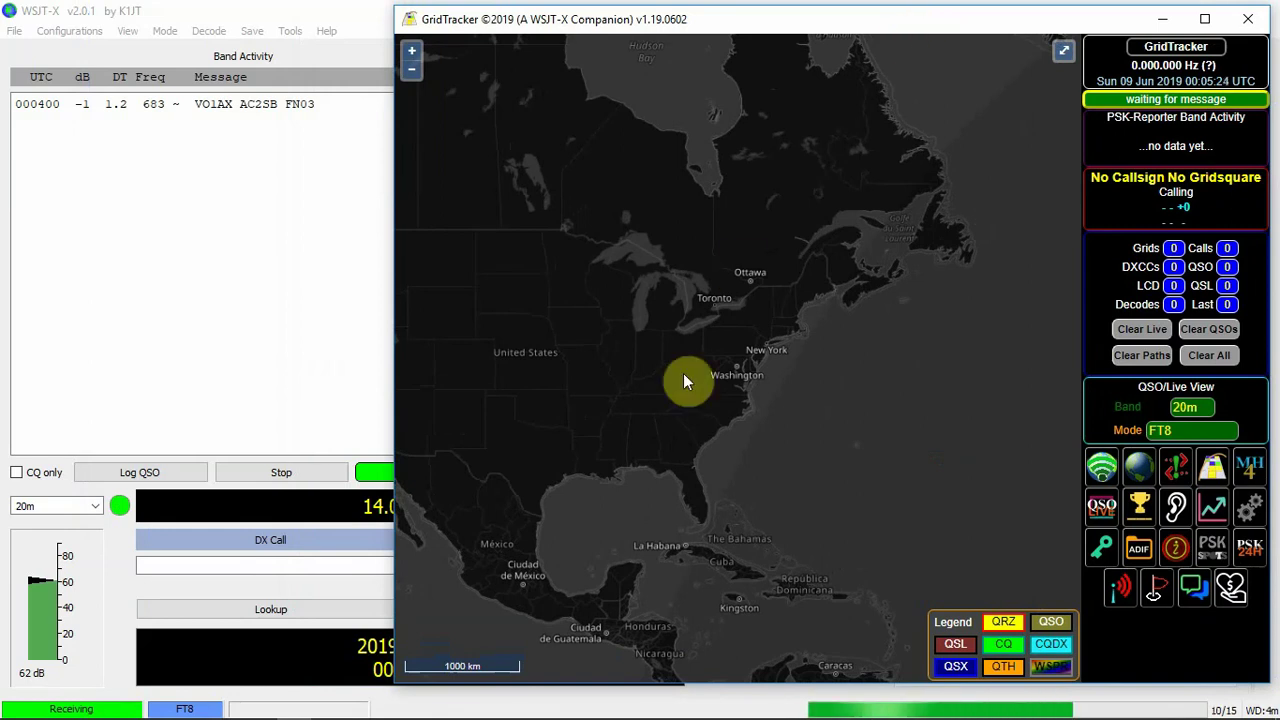
pyautogui.moveTo(717, 370); pyautogui.dragTo(760, 374)
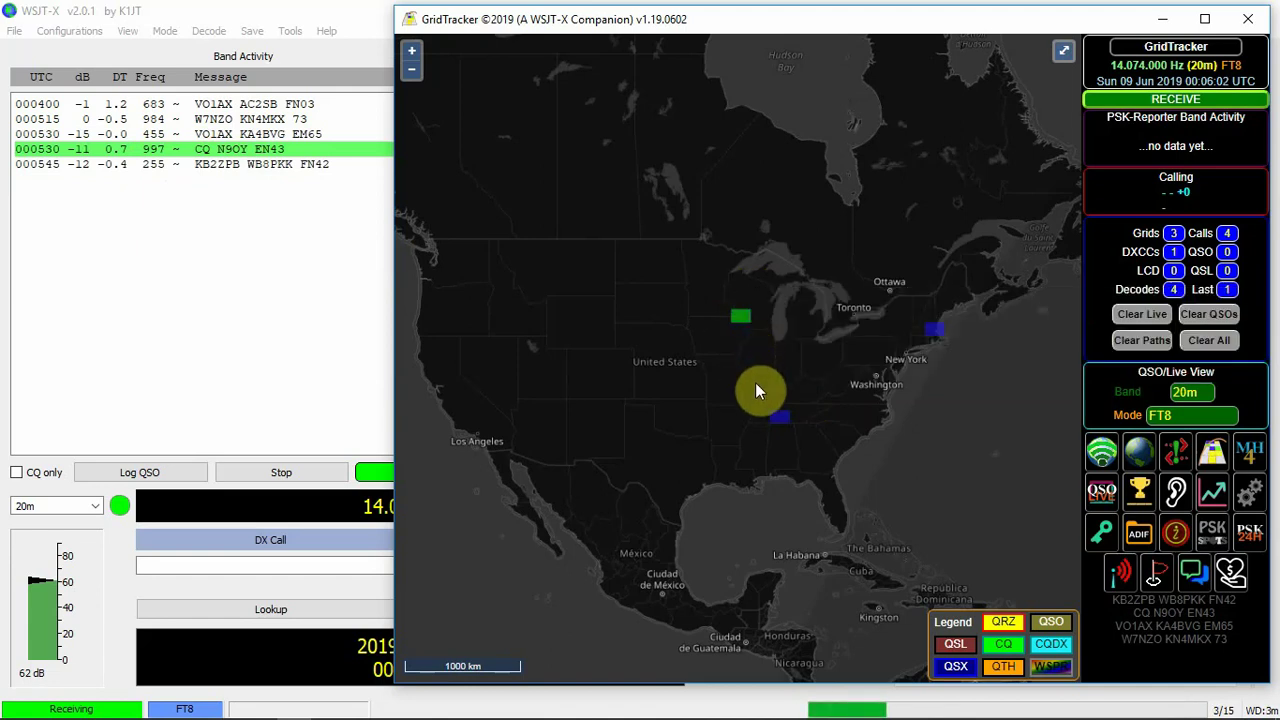
# Inspect plotted grid squares on the GridTracker map for station details while decodes accumulate
pyautogui.moveTo(933, 338)
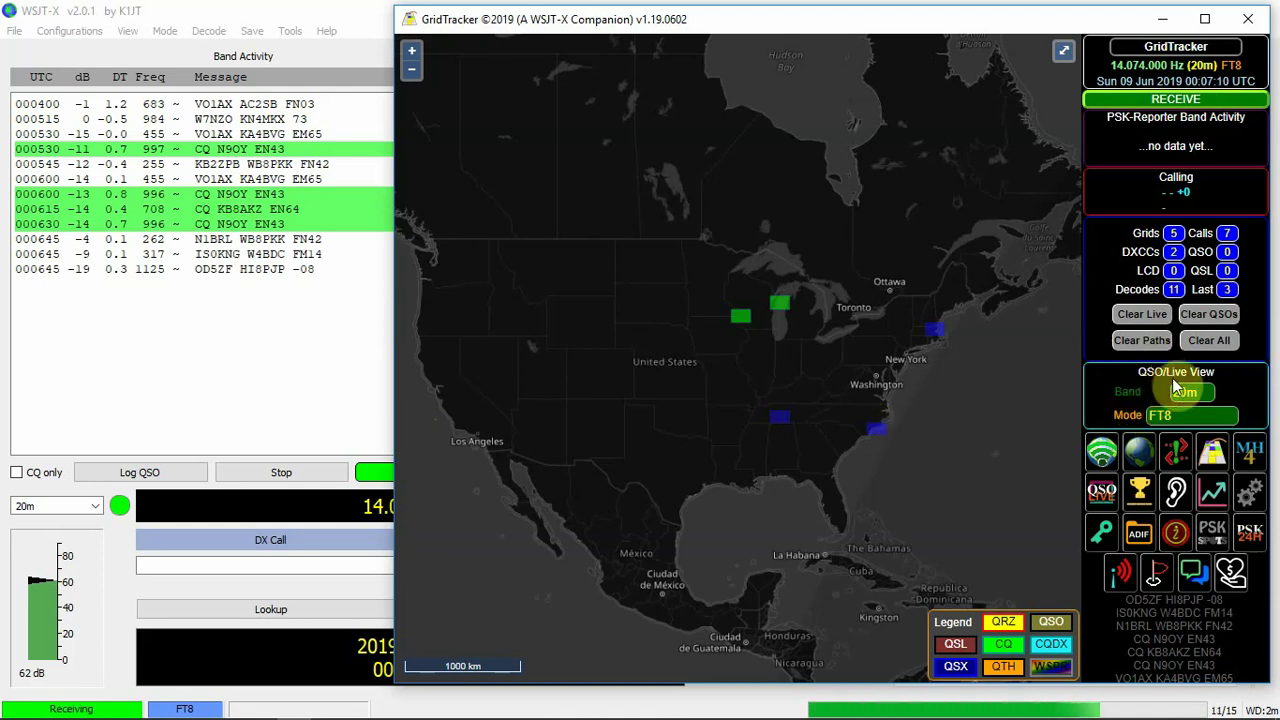
pyautogui.click(1247, 508)
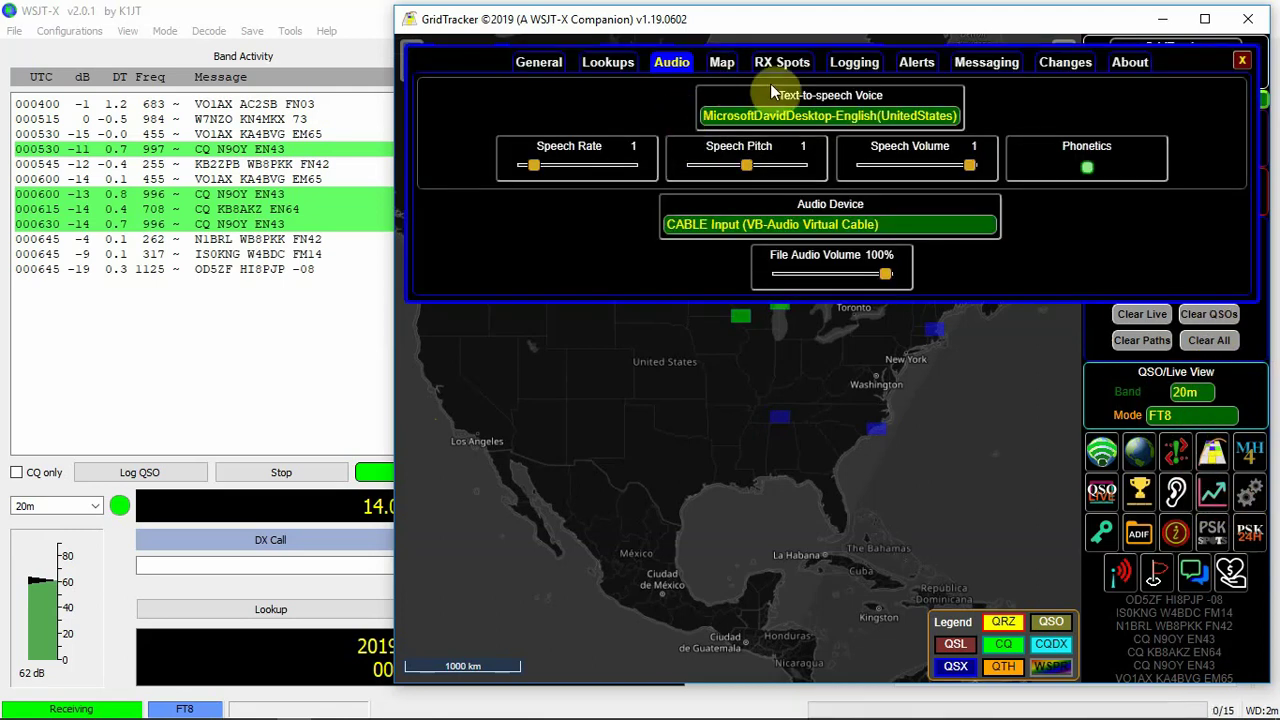
pyautogui.click(851, 70)
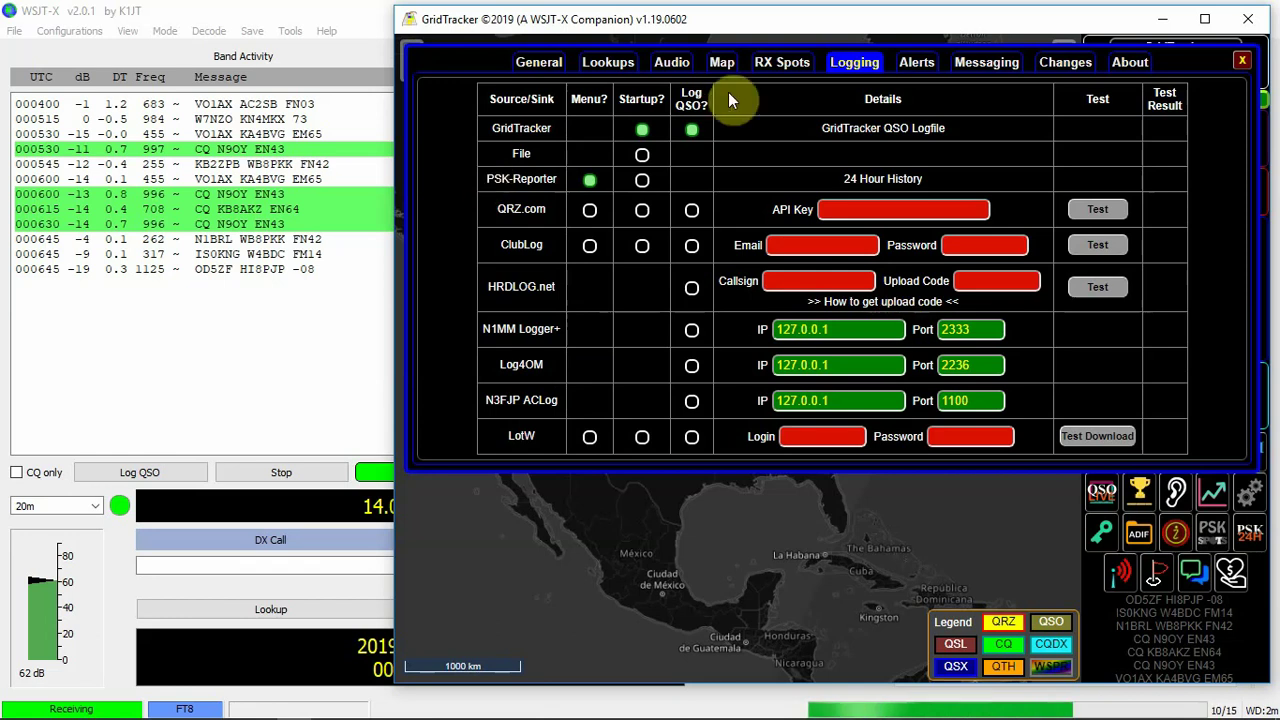
pyautogui.click(1000, 62)
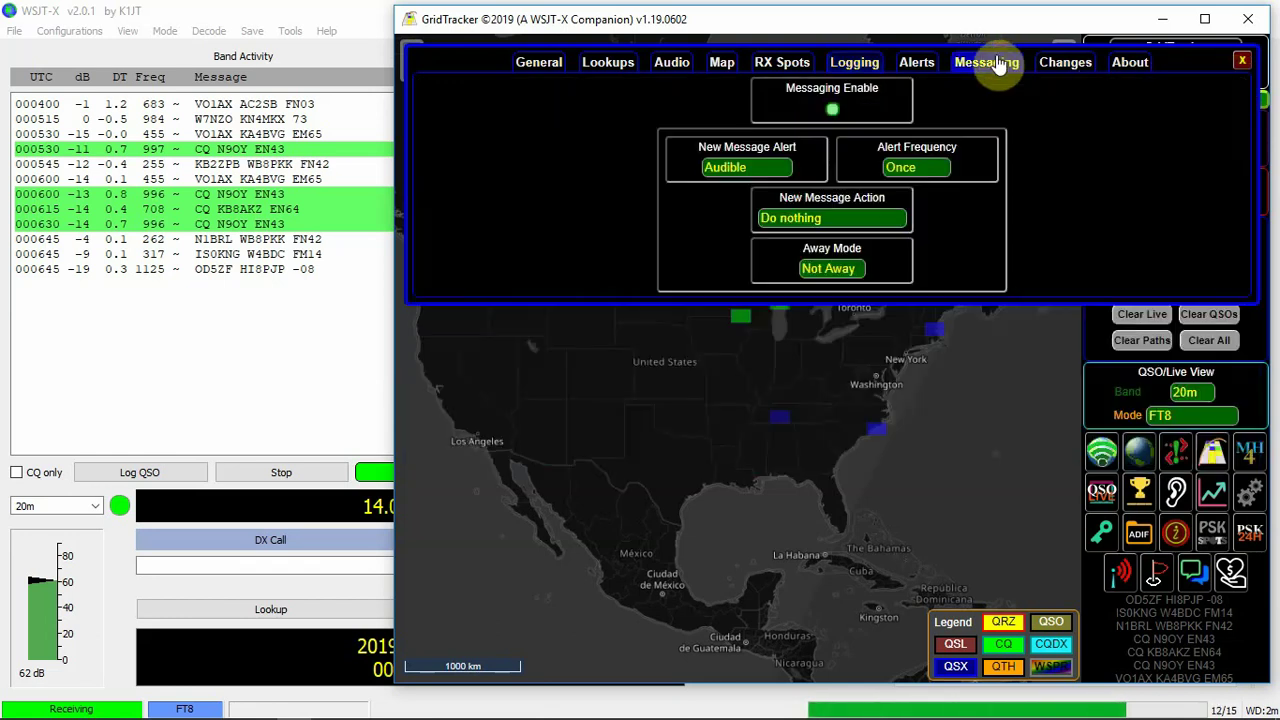
pyautogui.click(916, 62)
pyautogui.click(721, 62)
pyautogui.click(668, 62)
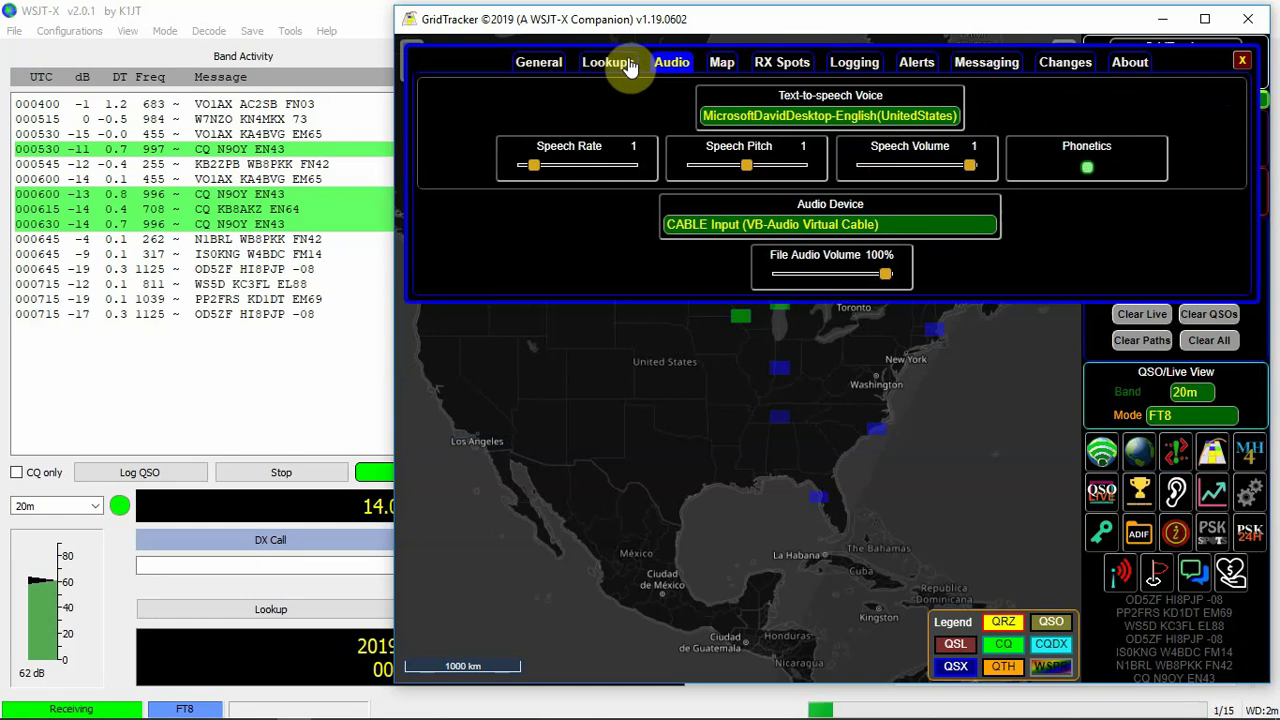
pyautogui.click(1242, 60)
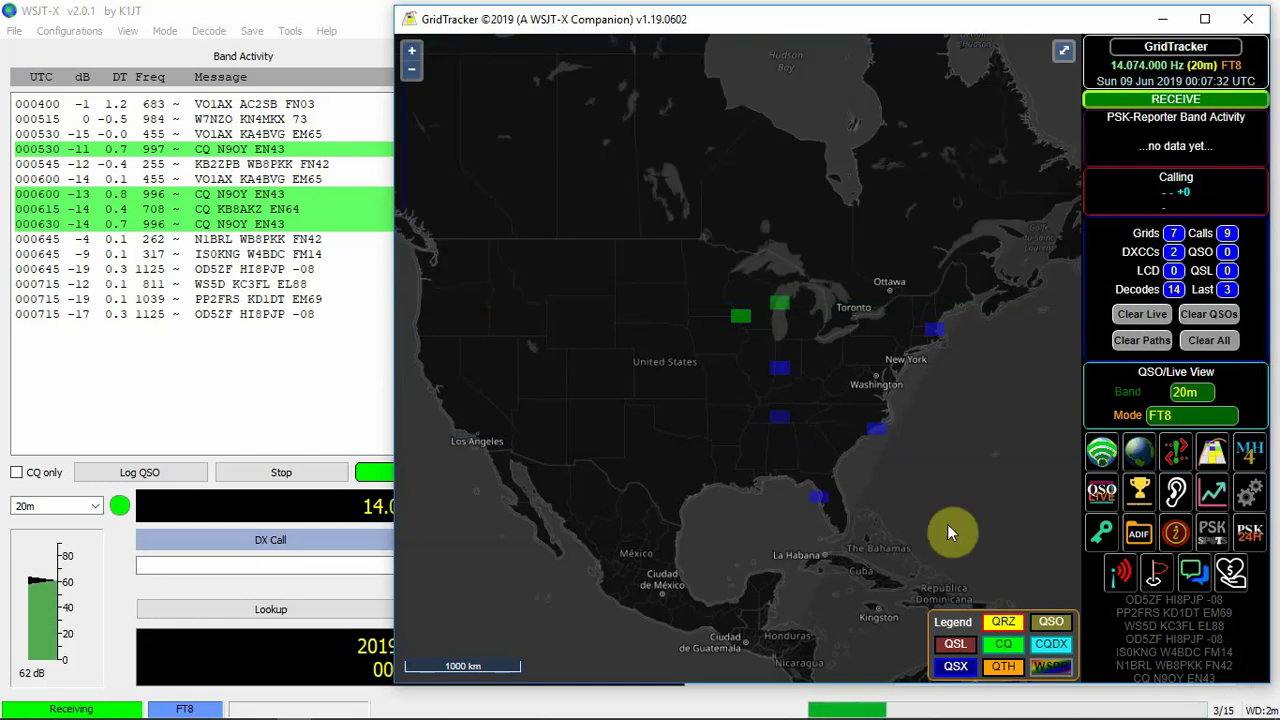
pyautogui.moveTo(826, 502)
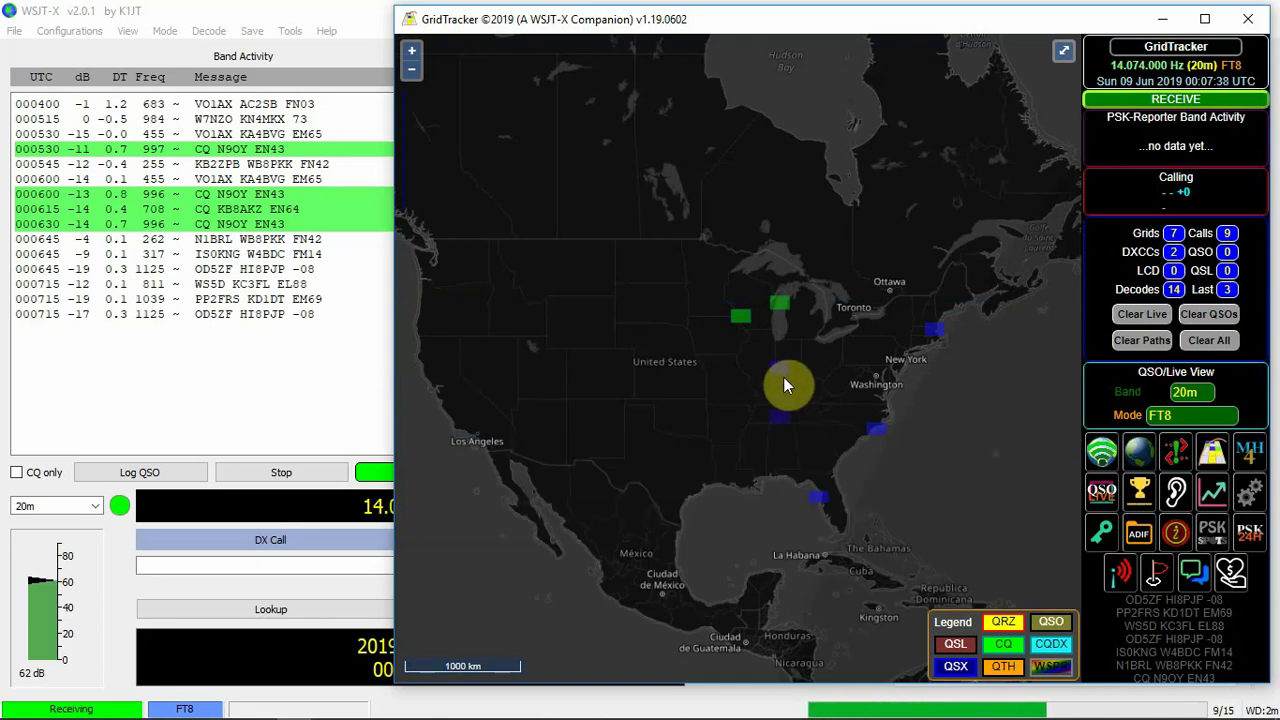
pyautogui.moveTo(741, 316)
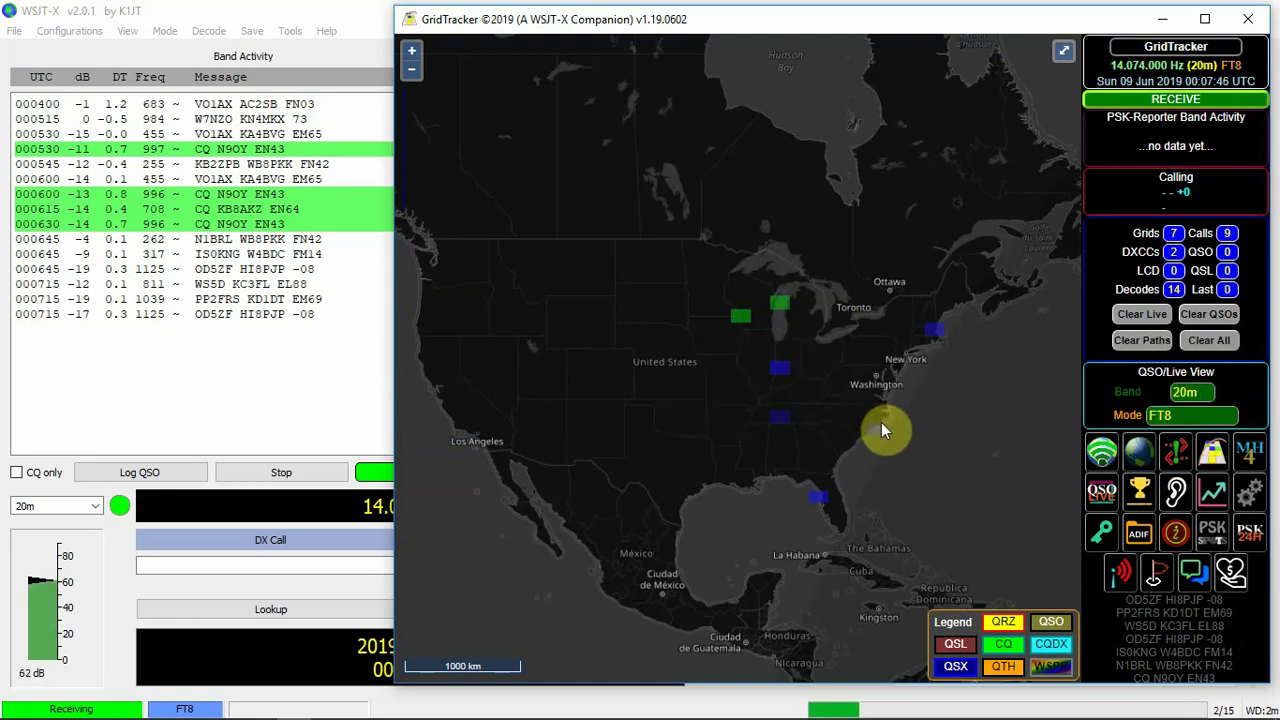
pyautogui.moveTo(877, 428)
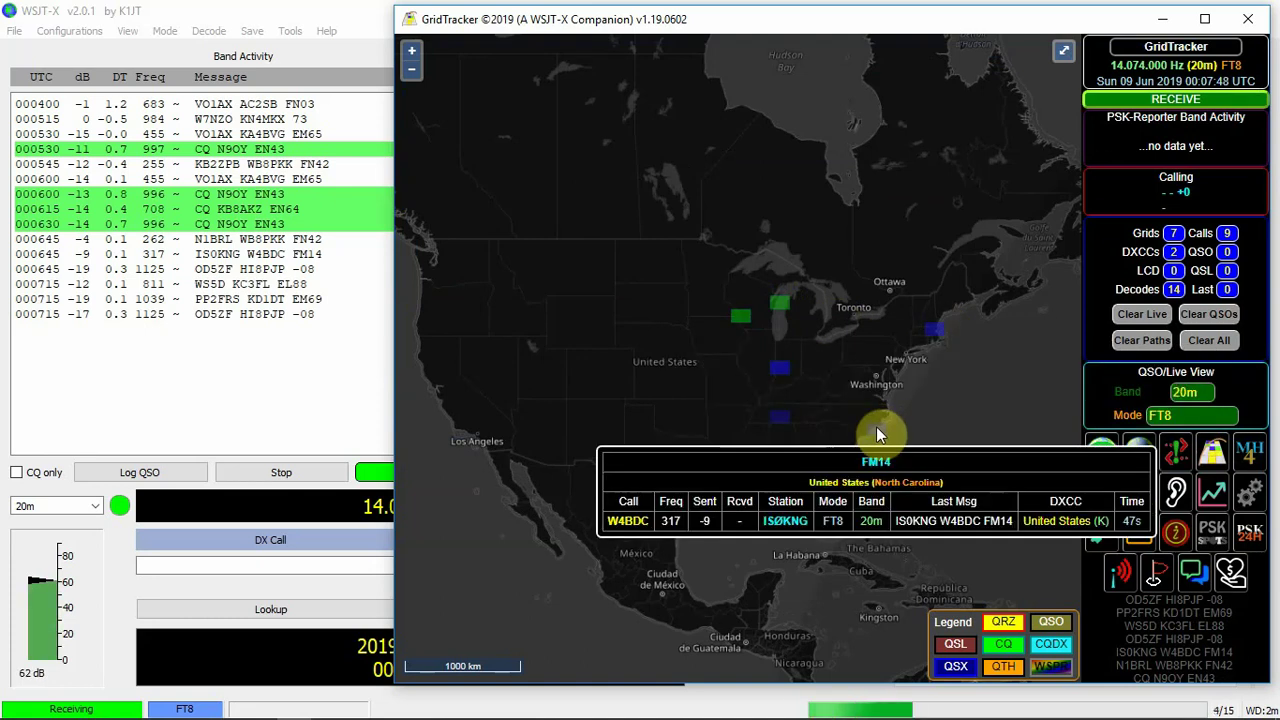
pyautogui.click(1198, 393)
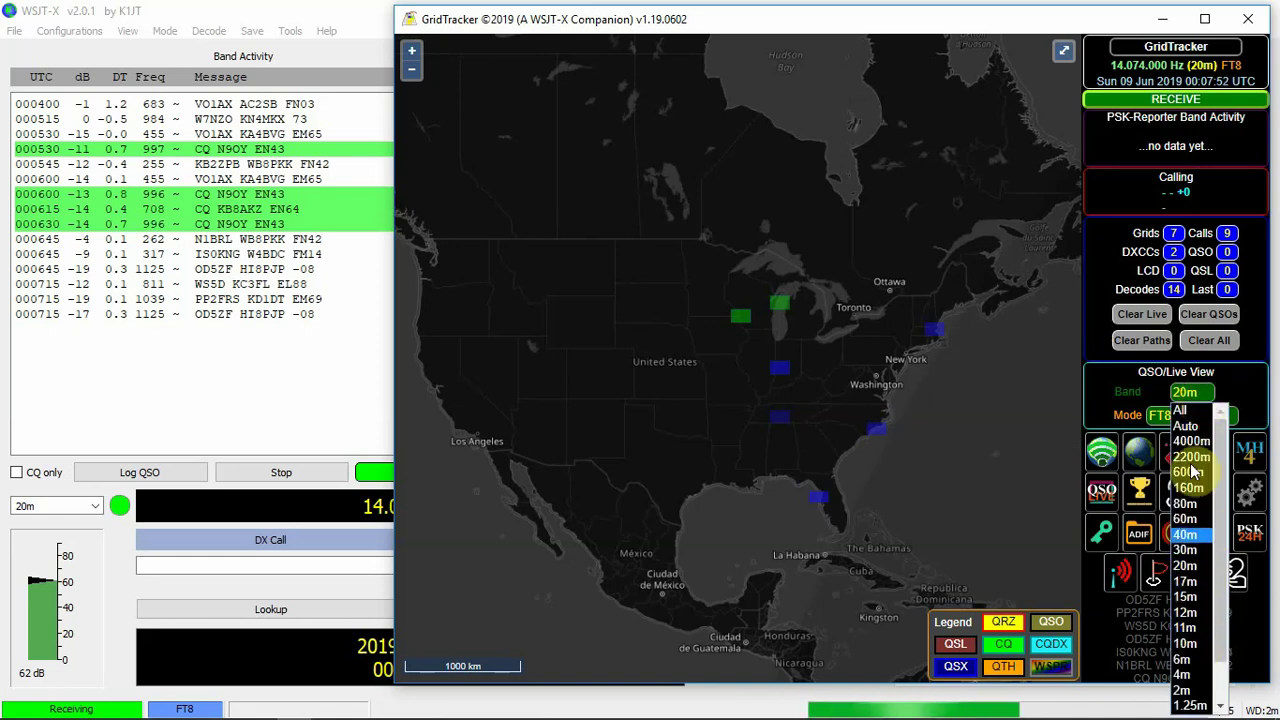
pyautogui.click(1190, 392)
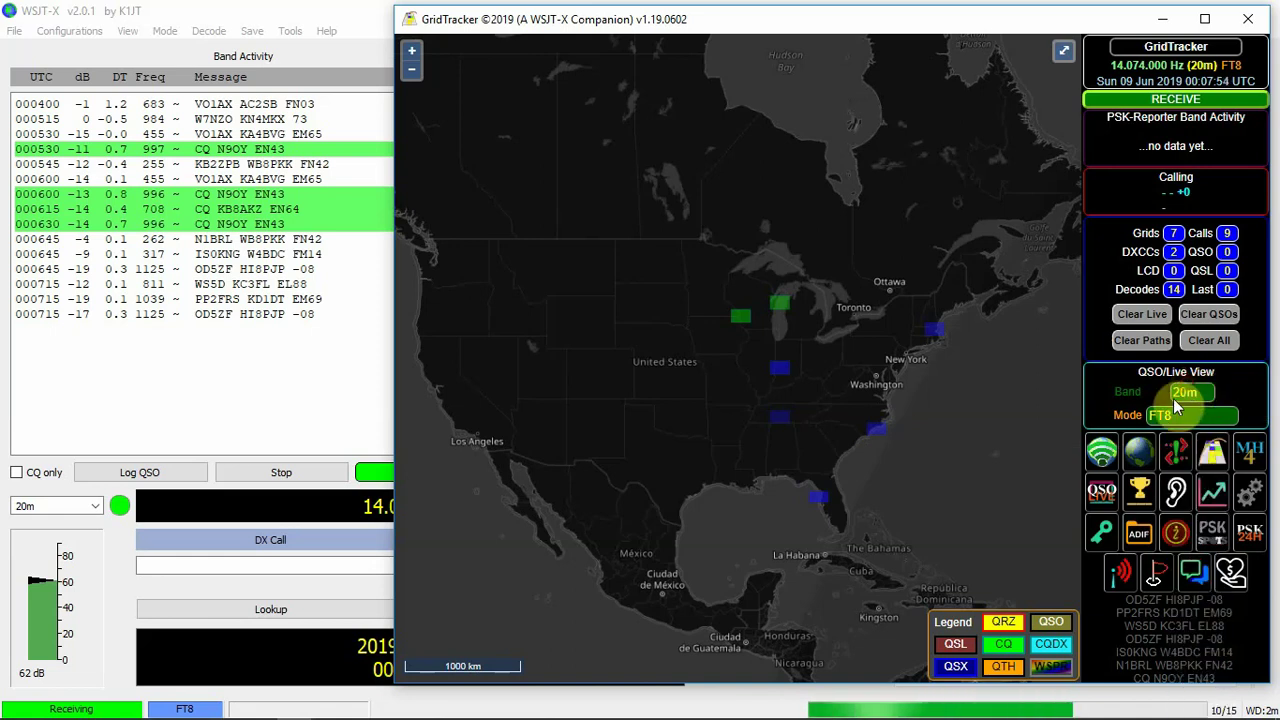
pyautogui.click(1170, 414)
pyautogui.scroll(-10, 1196, 226)
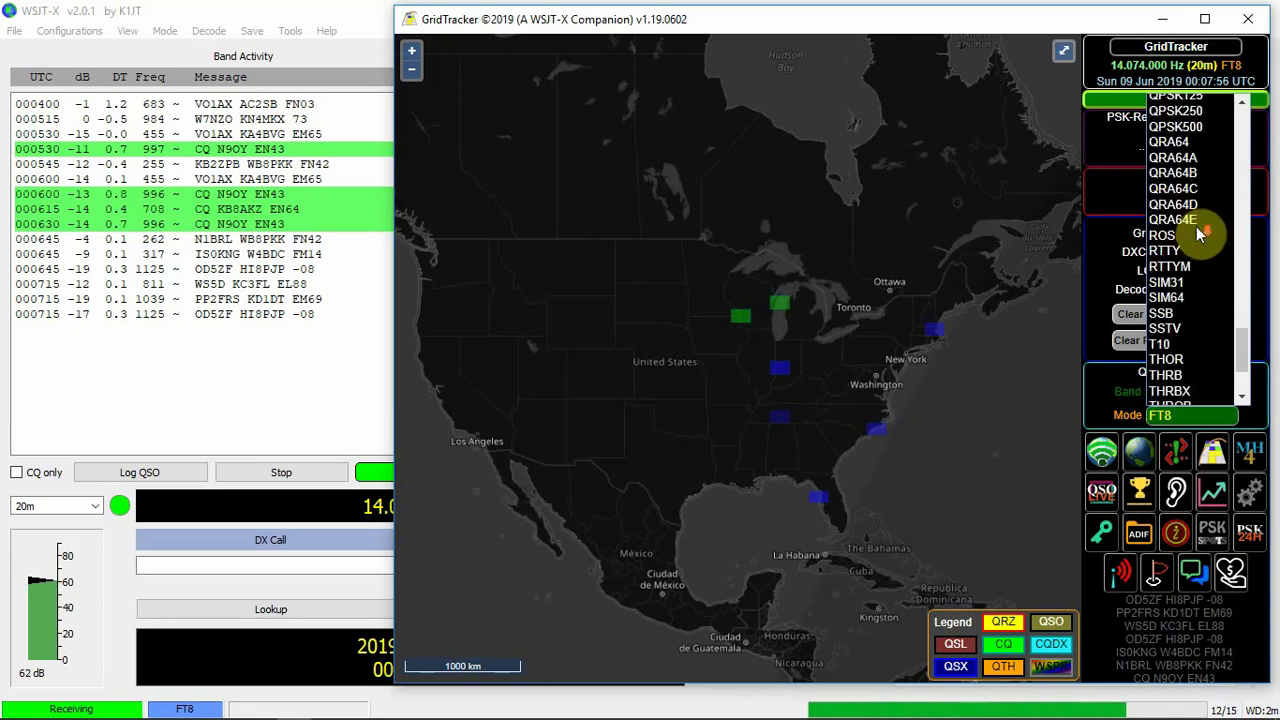
pyautogui.click(1174, 415)
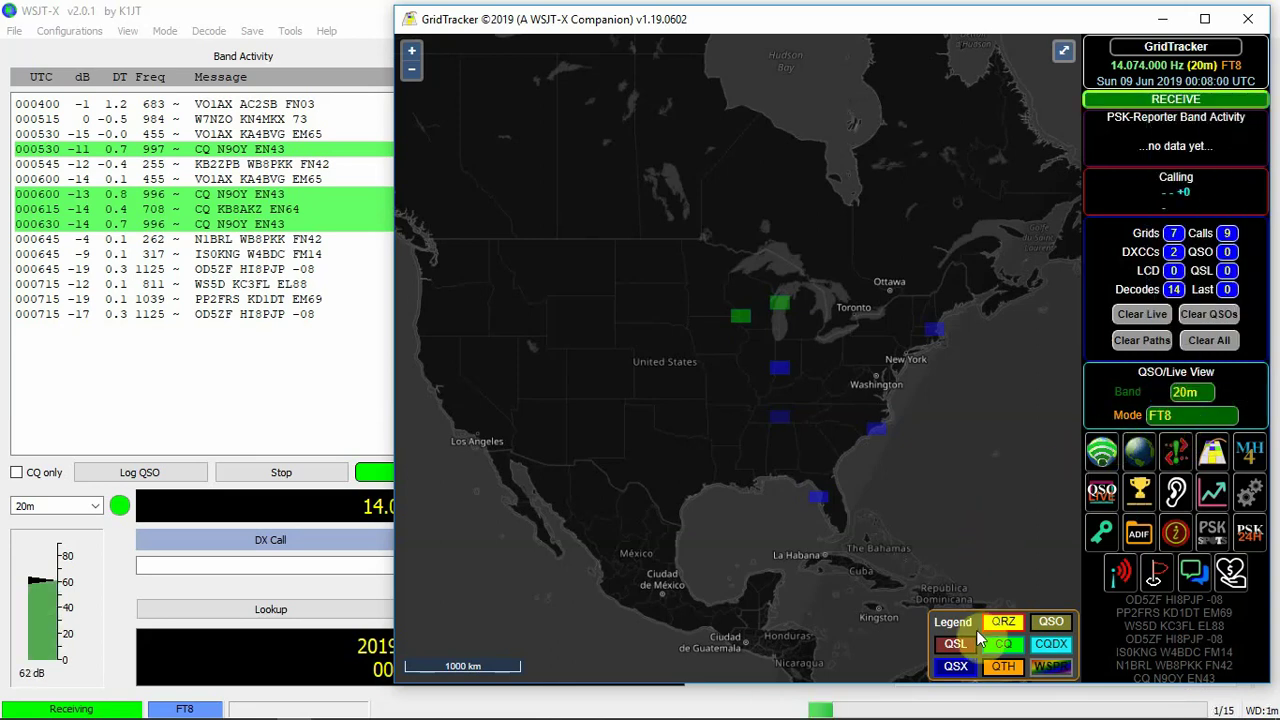
pyautogui.click(1060, 53)
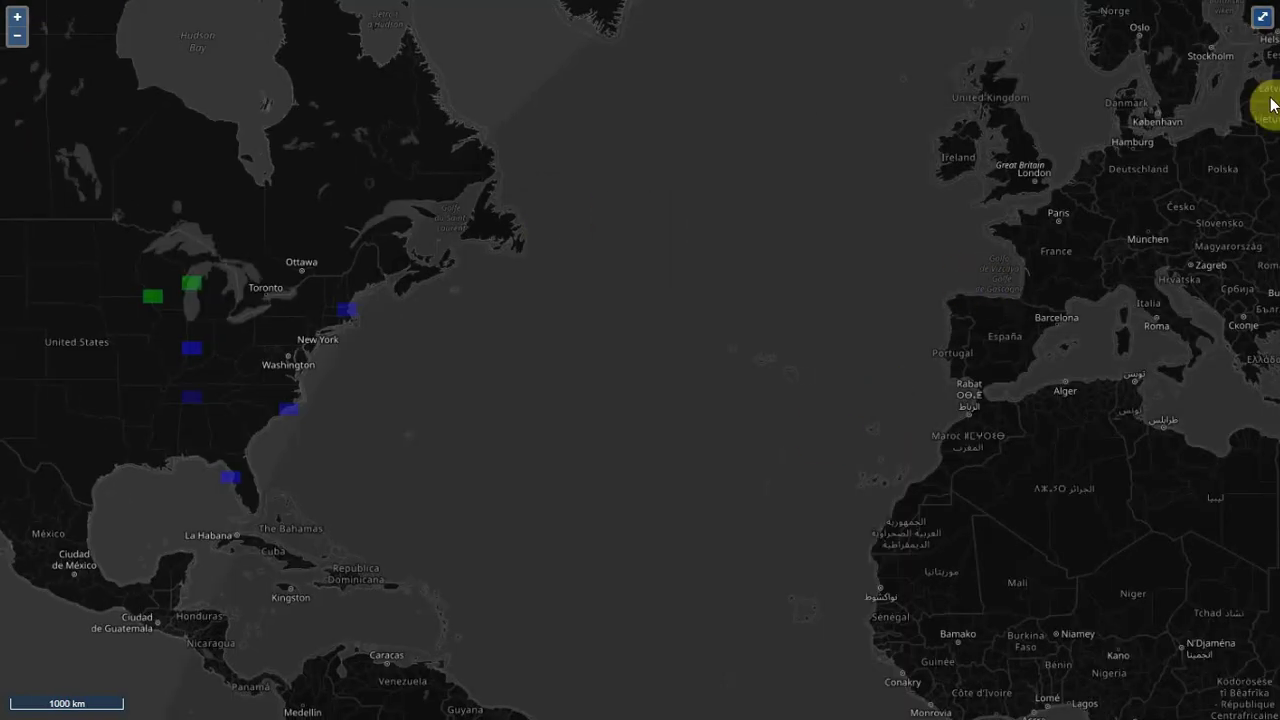
pyautogui.click(1260, 20)
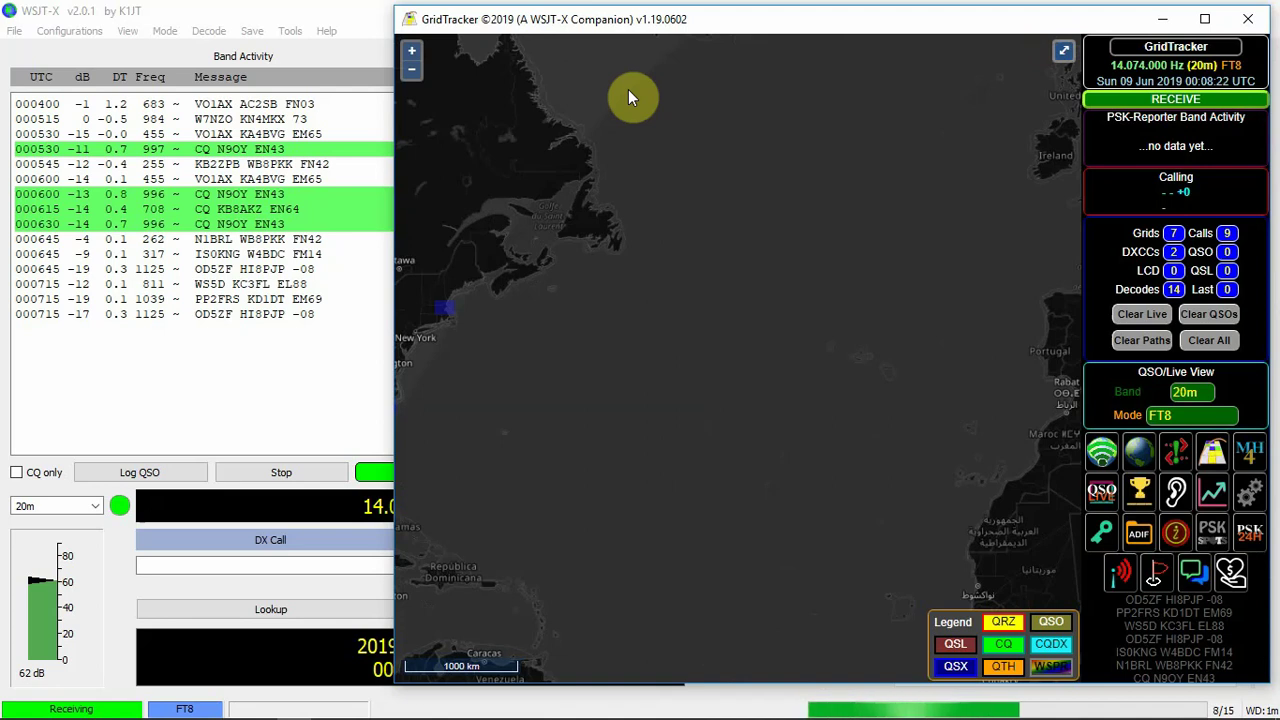
# Drag the GridTracker map window off the right screen edge so WSJT-X is fully visible
pyautogui.click(734, 30)
pyautogui.moveTo(734, 26); pyautogui.dragTo(1279, 28)
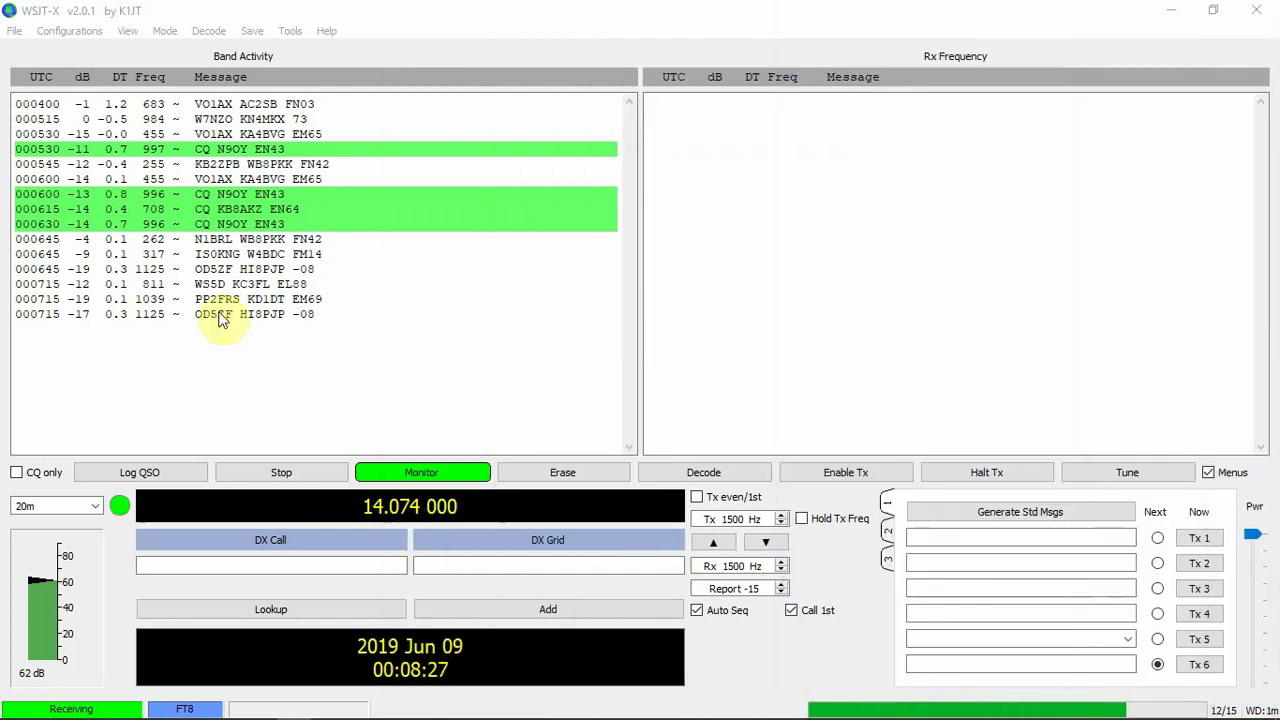
pyautogui.moveTo(288, 716)
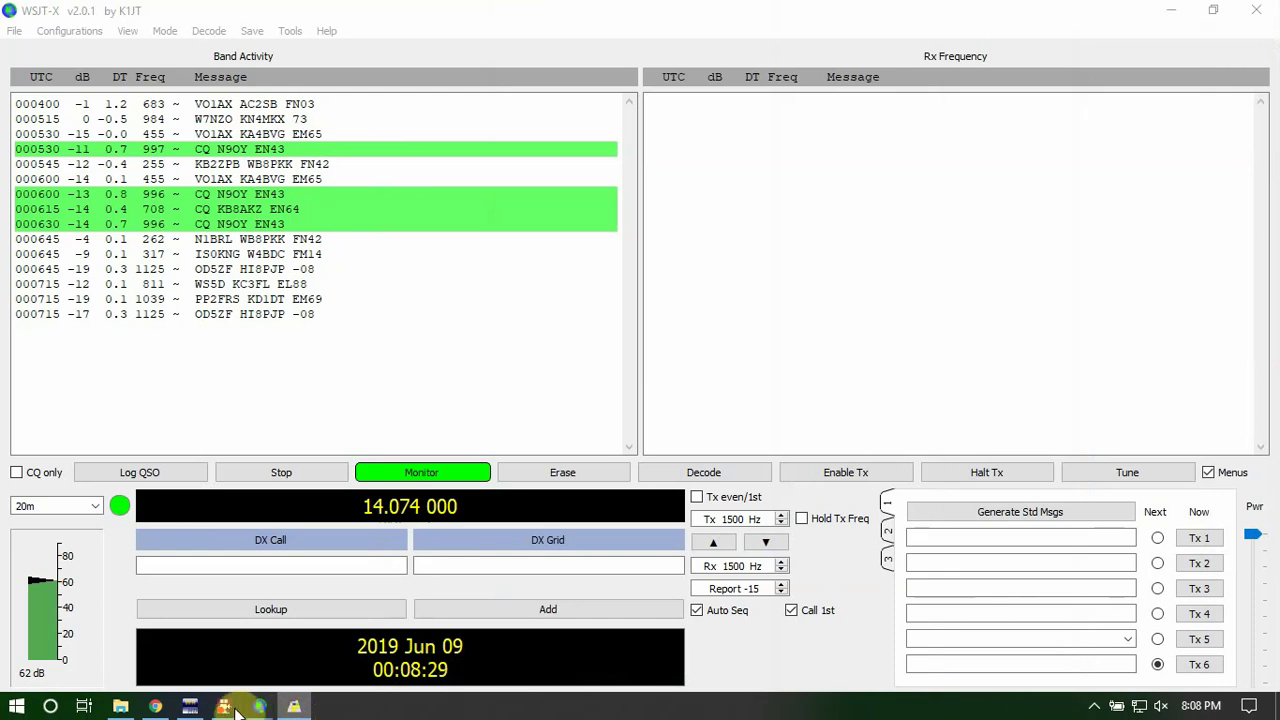